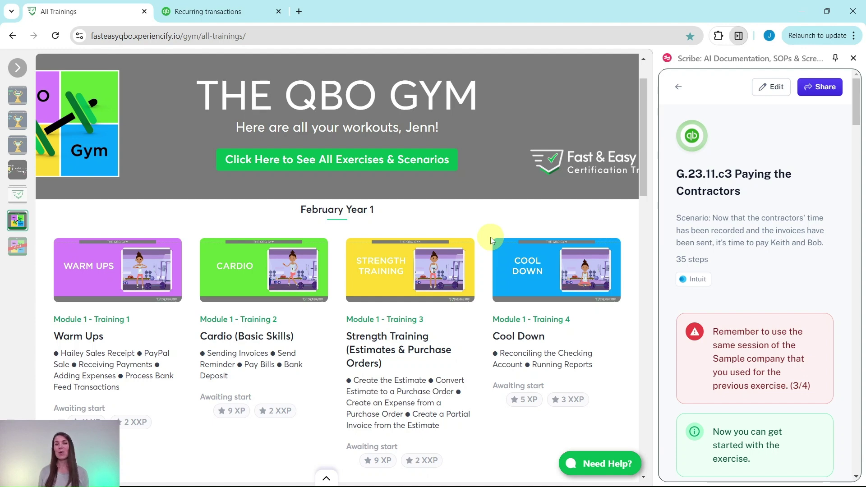
Step: Open the Cardio training of the November Year 1 module in the QBO Gym
click(532, 273)
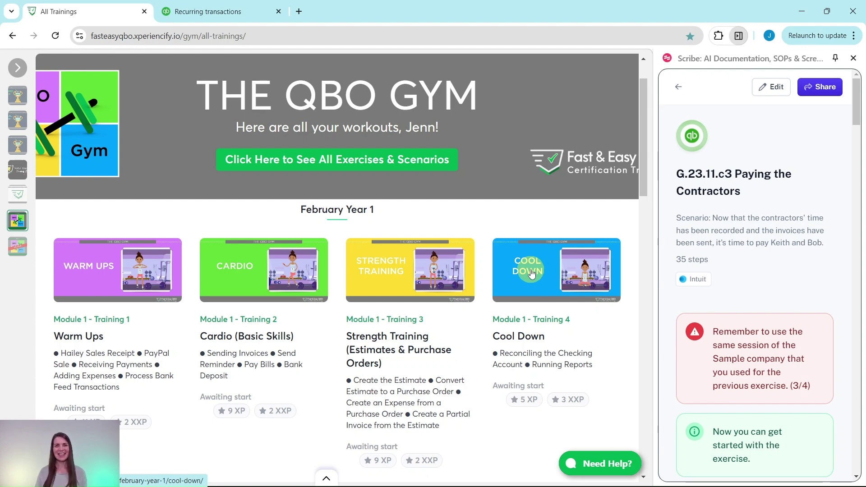
scroll(448, 315, down, 20)
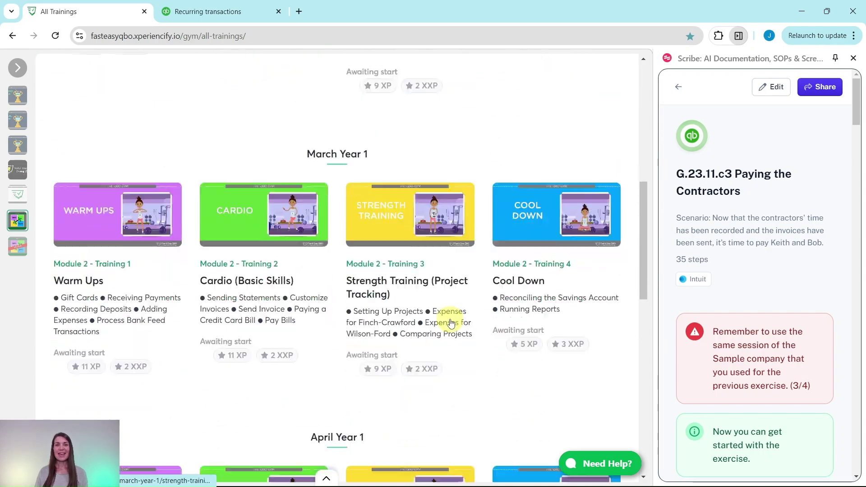
scroll(446, 319, down, 20)
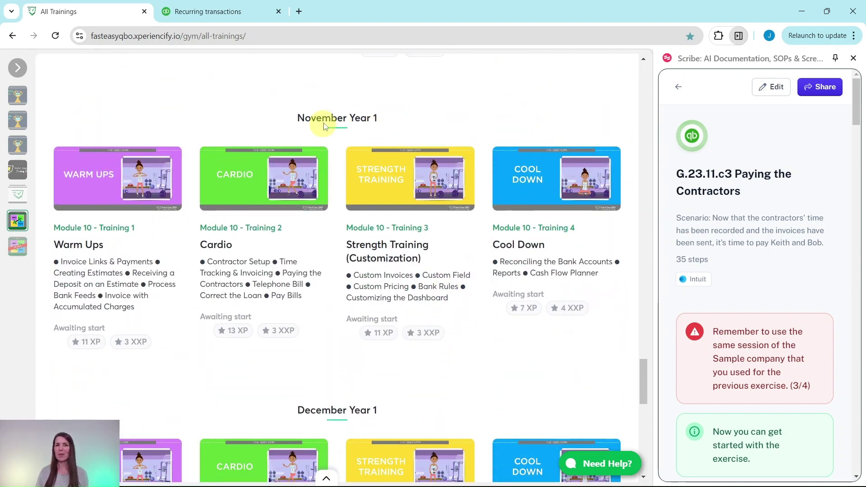
click(254, 185)
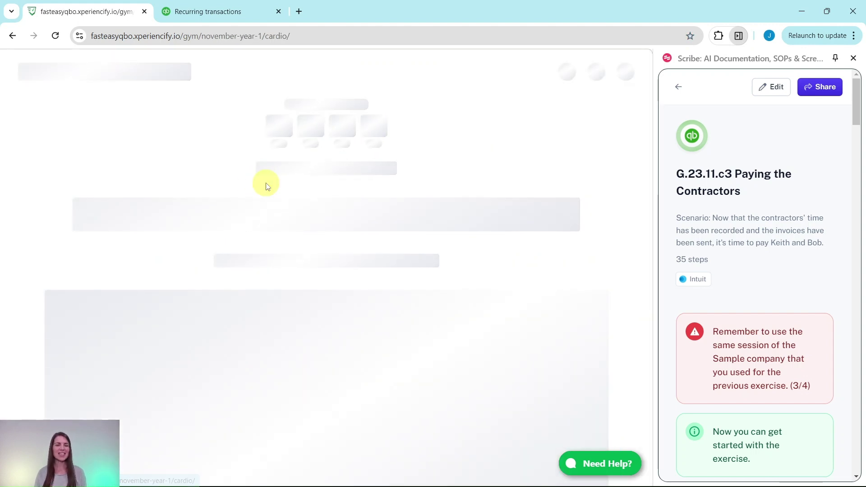
Step: Look through the Cardio training page, including its quiz and Hands On Practice list, ending at exercise G.23.11.c3
scroll(519, 228, down, 1)
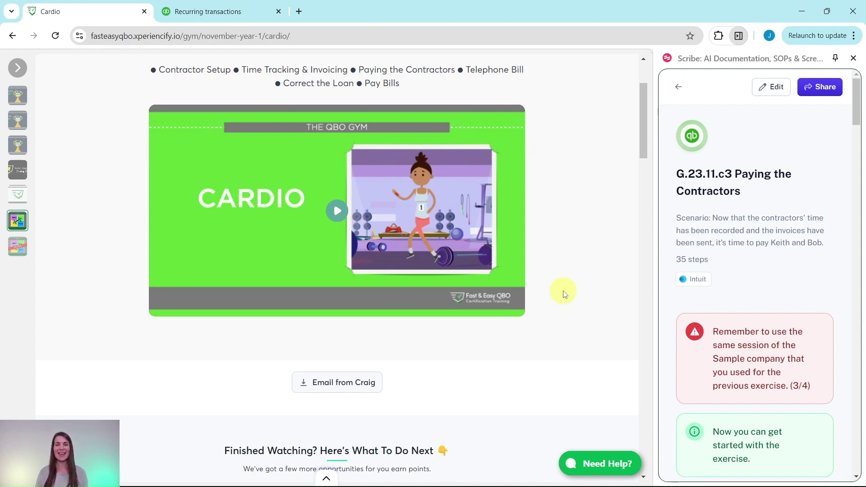
scroll(557, 294, down, 10)
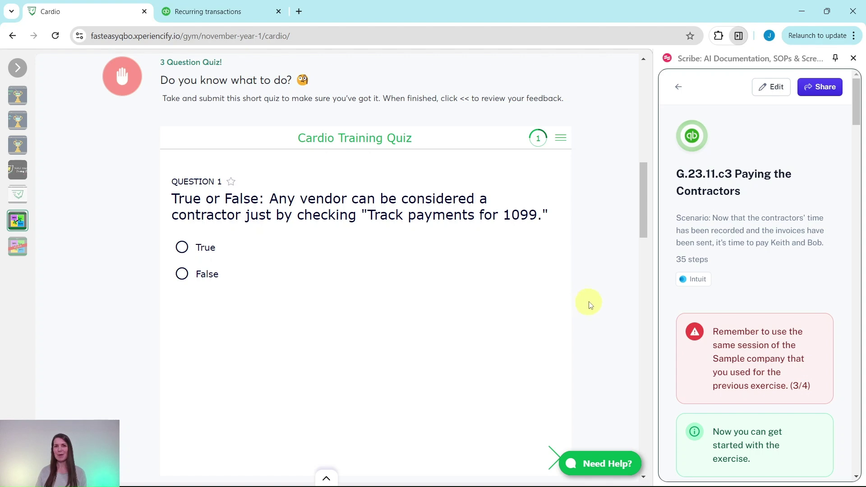
scroll(589, 311, down, 8)
scroll(589, 305, down, 3)
scroll(412, 277, down, 9)
scroll(343, 294, down, 5)
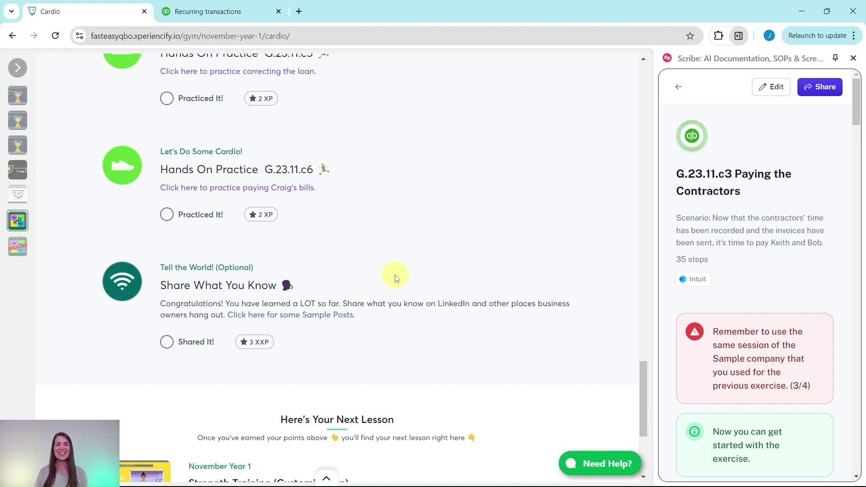
scroll(394, 279, up, 8)
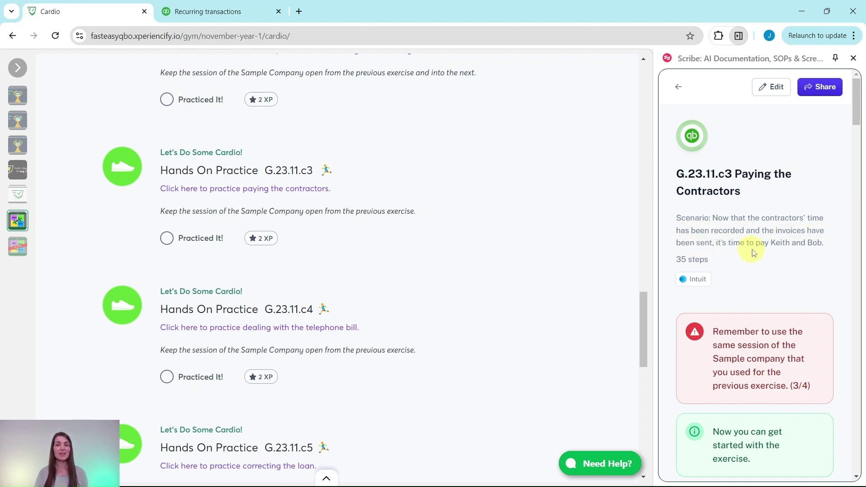
Step: Switch to the QuickBooks Online sample company and read the exercise guide's introduction to the Time Activity Report
scroll(818, 246, down, 4)
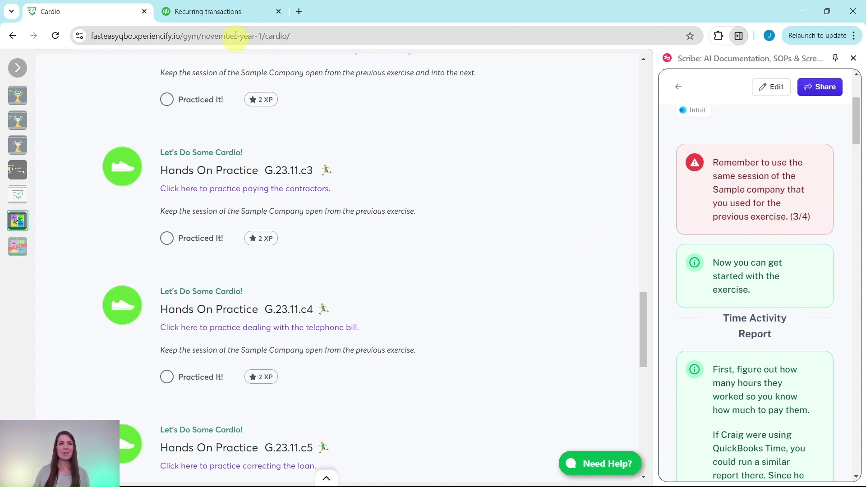
click(231, 12)
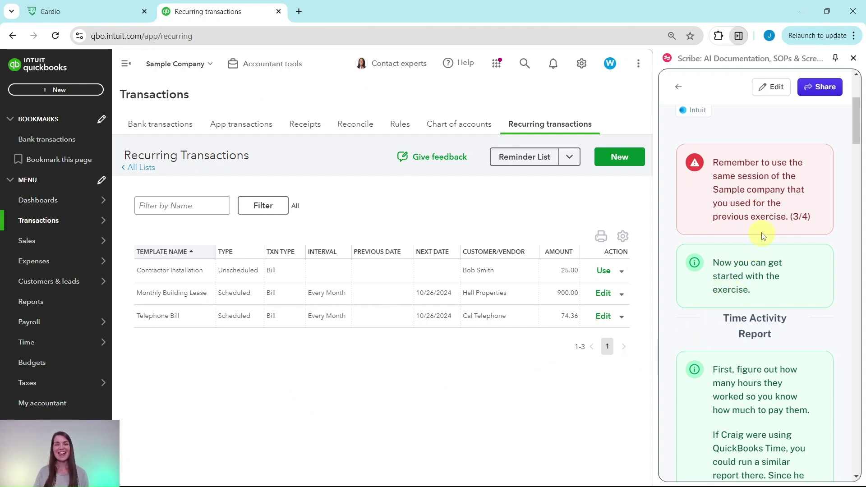
scroll(764, 239, down, 5)
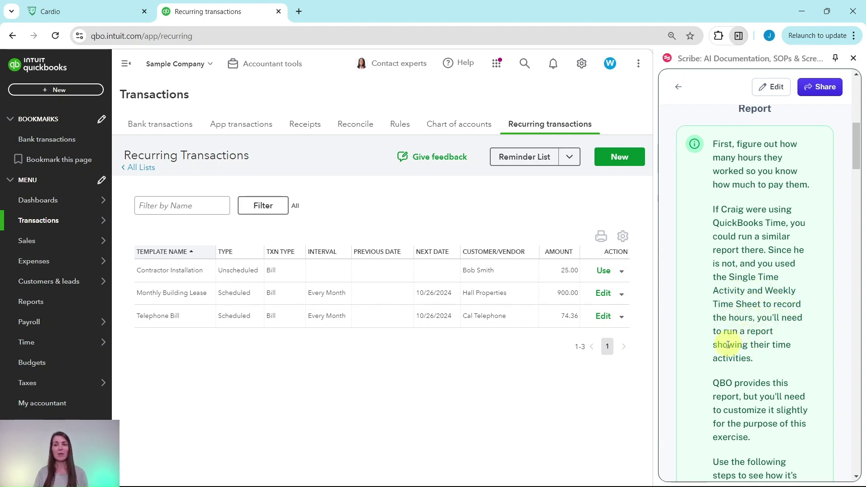
scroll(762, 230, down, 6)
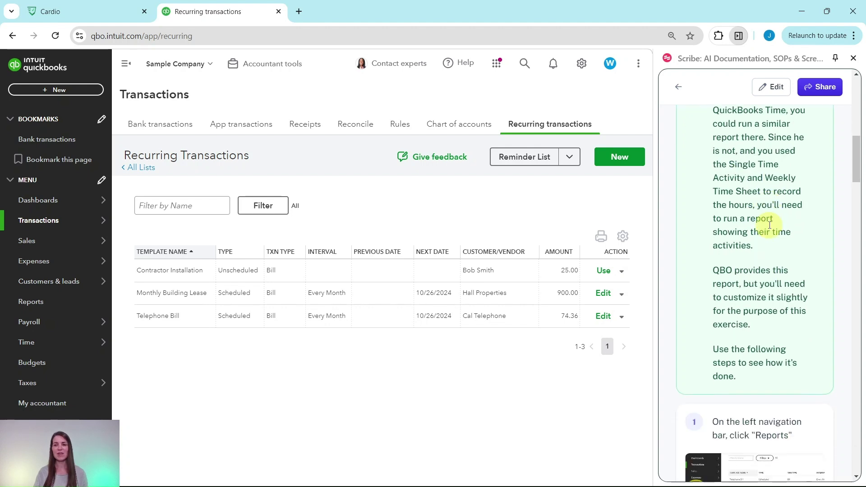
scroll(738, 140, up, 1)
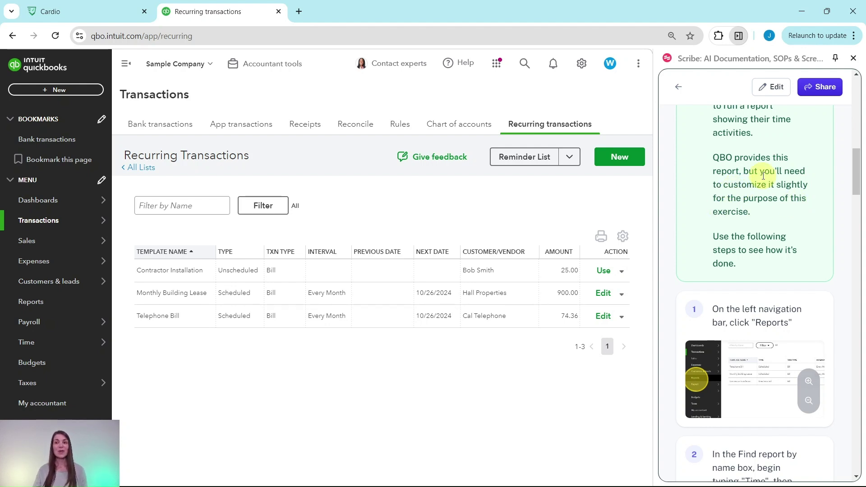
scroll(783, 231, down, 4)
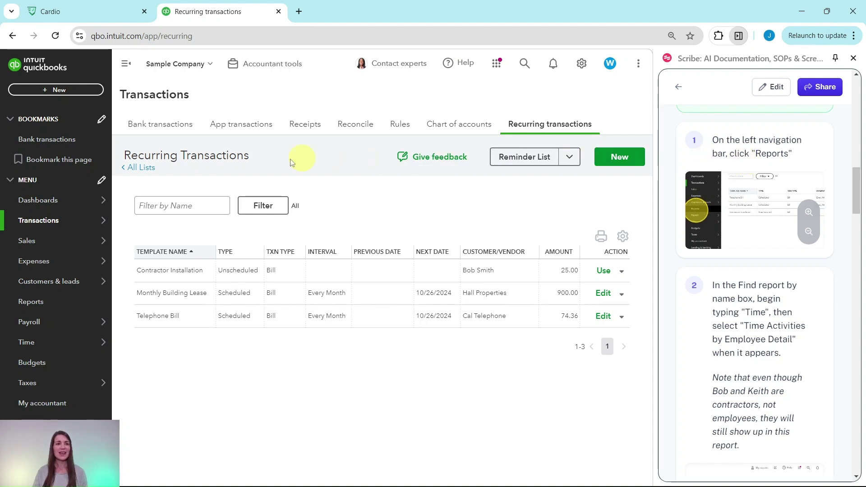
Step: Find the reports matching "Time" and open the Time Activities by Employee Detail report
click(28, 306)
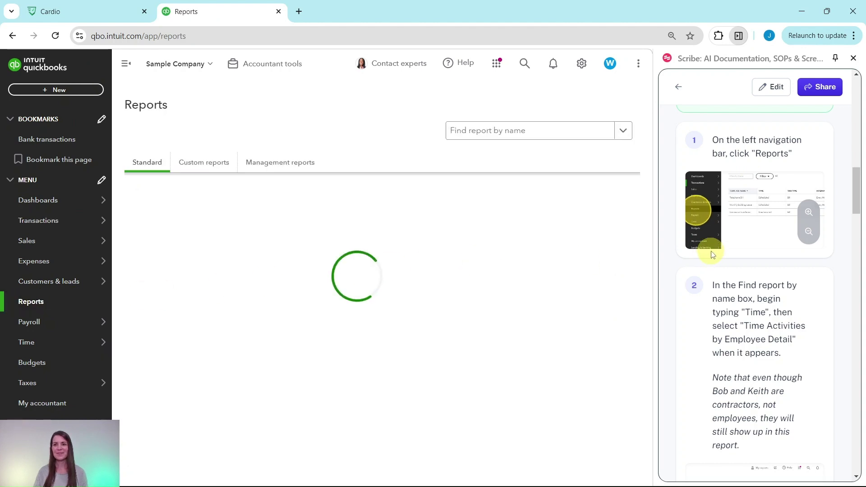
scroll(715, 249, down, 3)
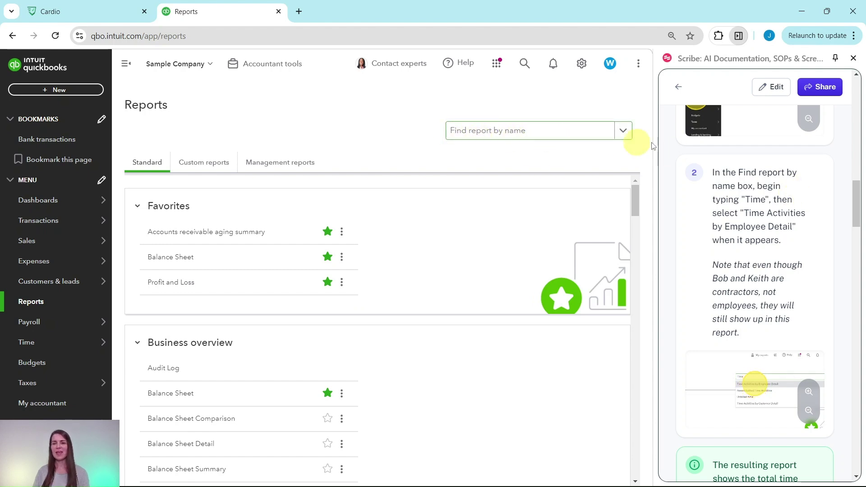
click(534, 132)
text(Time)
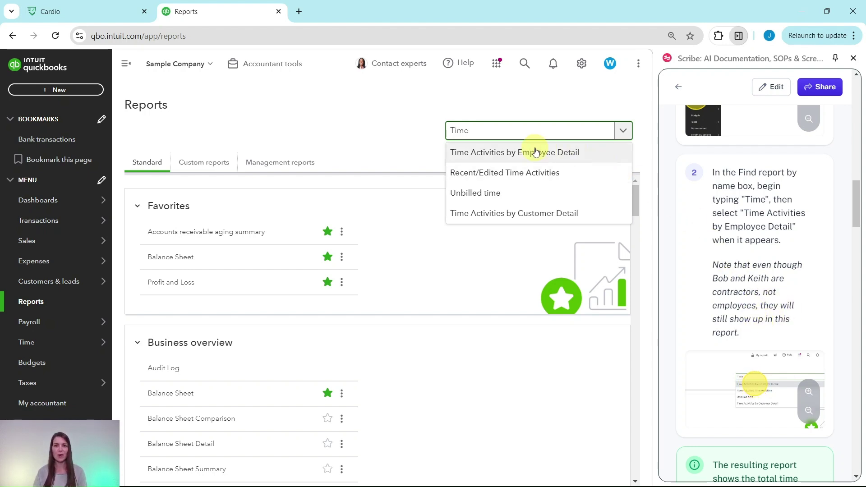
click(478, 156)
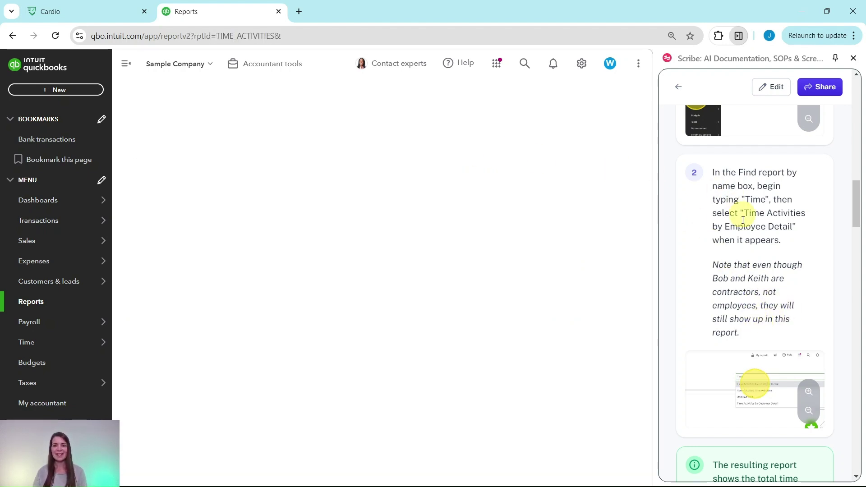
Step: Open the report's customization settings and show the list of selectable columns
scroll(749, 253, down, 3)
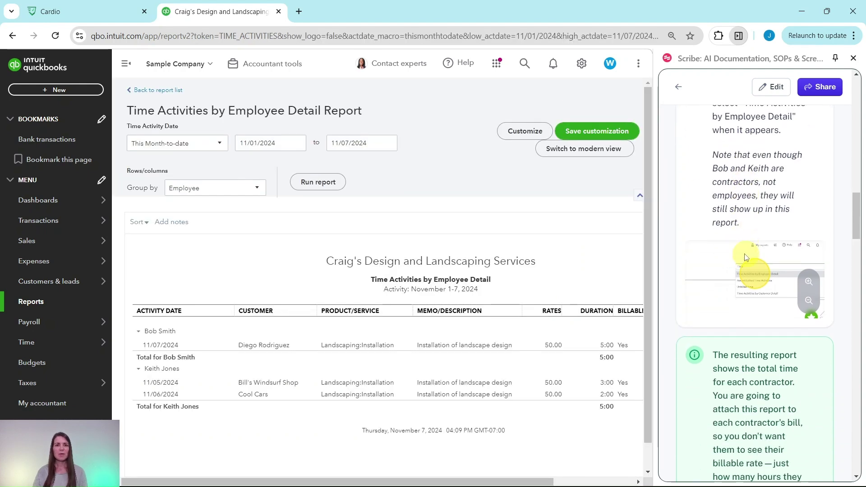
scroll(769, 194, down, 5)
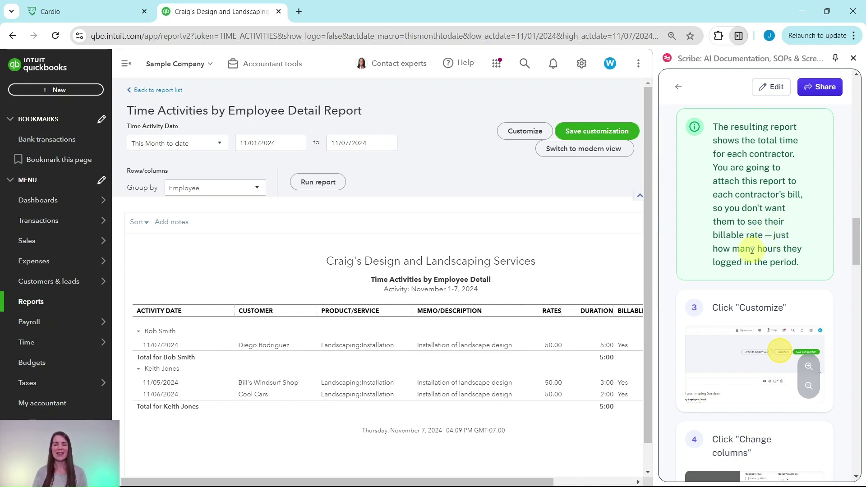
scroll(752, 255, down, 4)
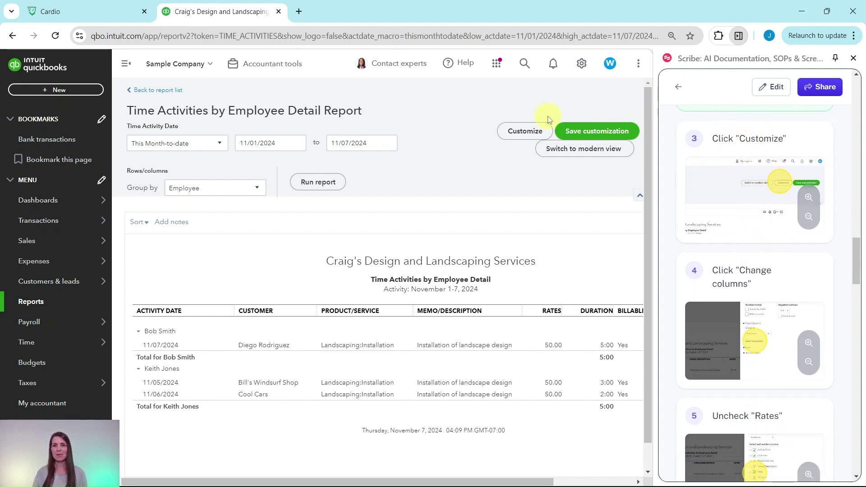
click(526, 135)
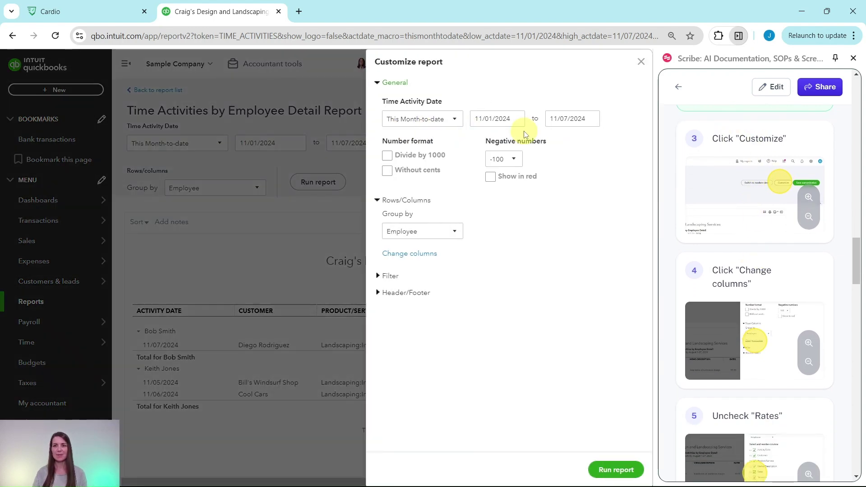
scroll(747, 209, down, 1)
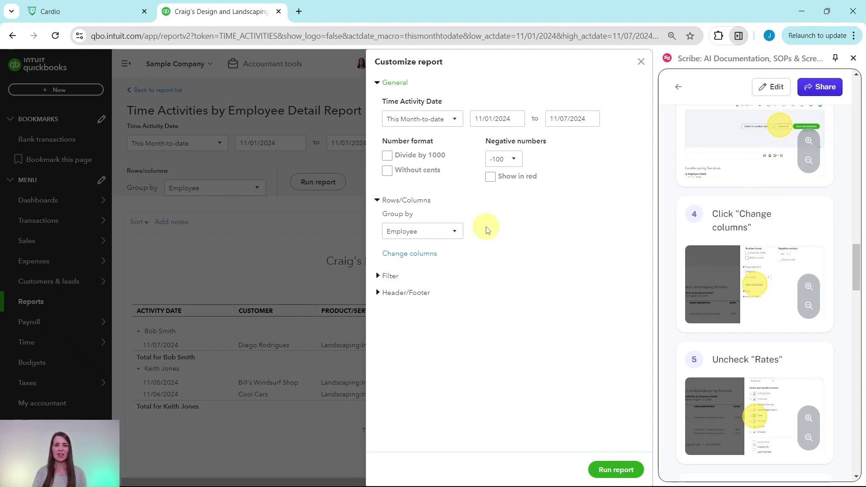
click(408, 255)
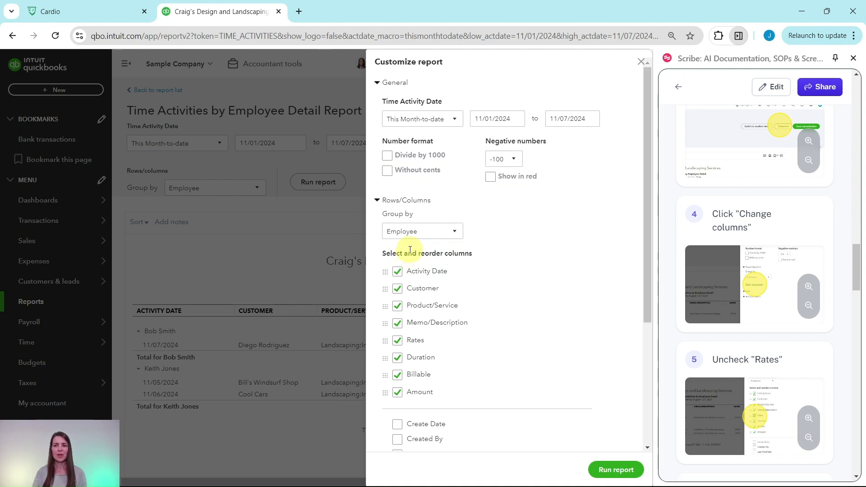
scroll(776, 253, down, 5)
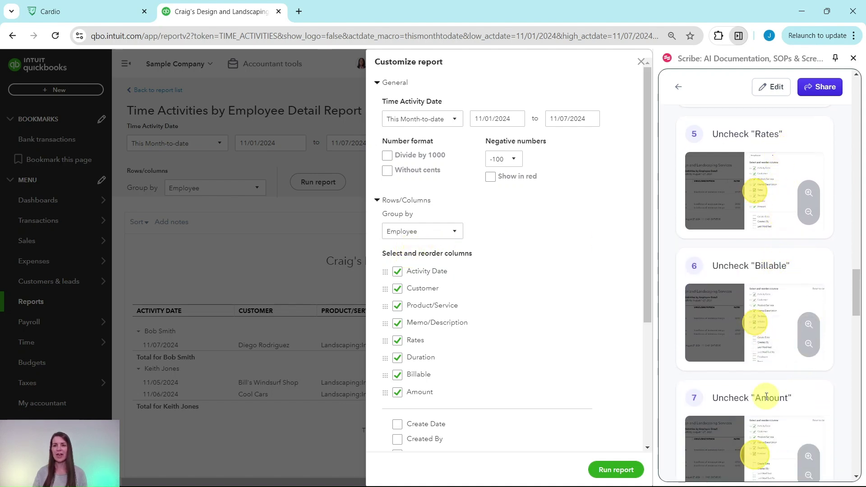
Step: Remove the Rates, Billable and Amount columns from the report and run it
click(398, 341)
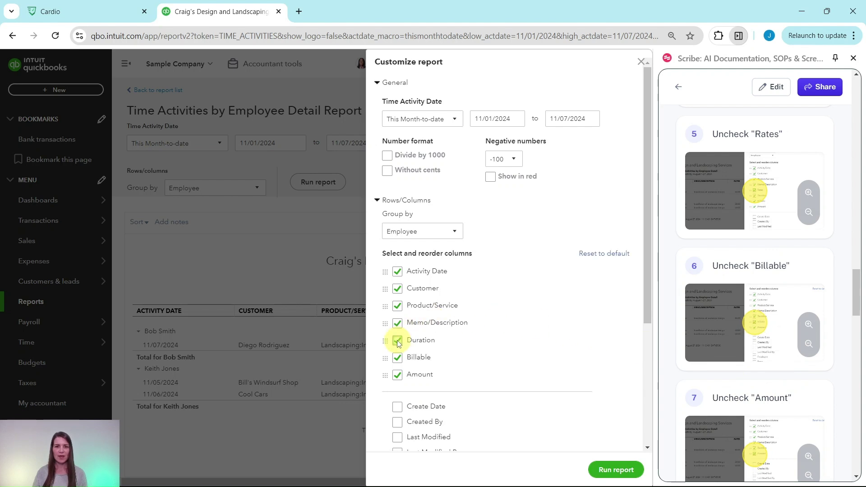
click(397, 359)
click(395, 360)
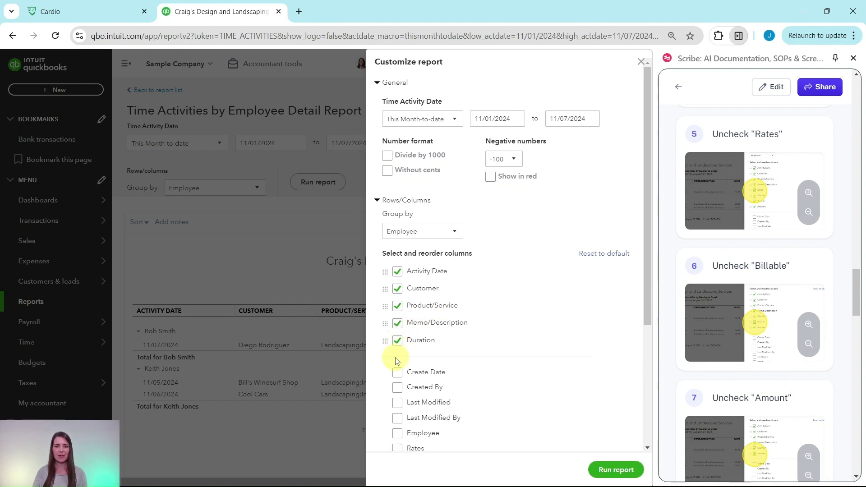
scroll(740, 300, down, 5)
scroll(740, 300, down, 3)
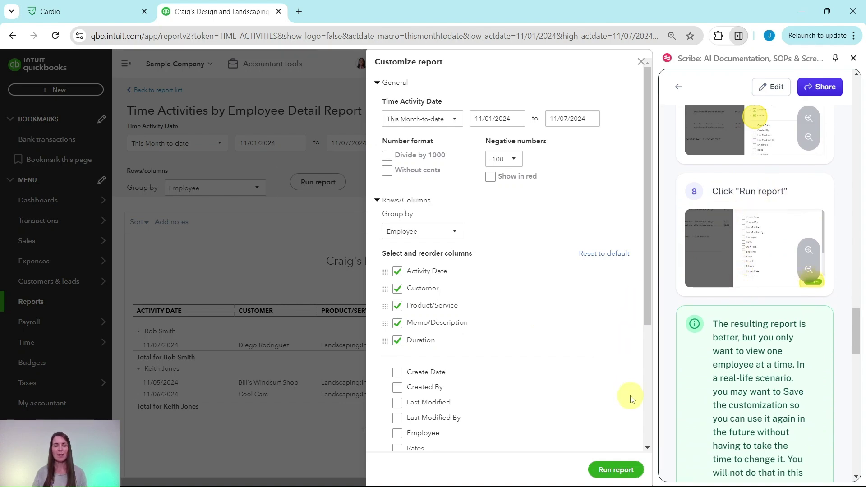
click(616, 470)
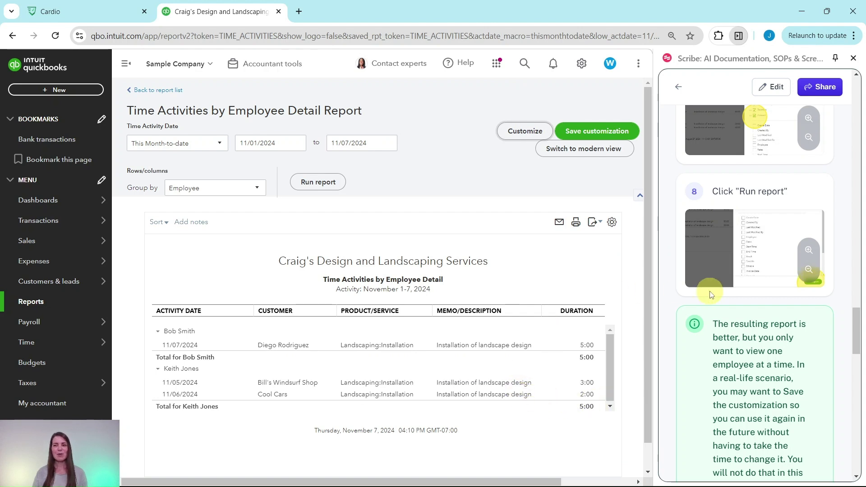
Step: Read the guide's notes on the report, then open its customization settings, collapse Rows/Columns and enable the Employee filter
scroll(717, 293, down, 5)
scroll(722, 296, up, 1)
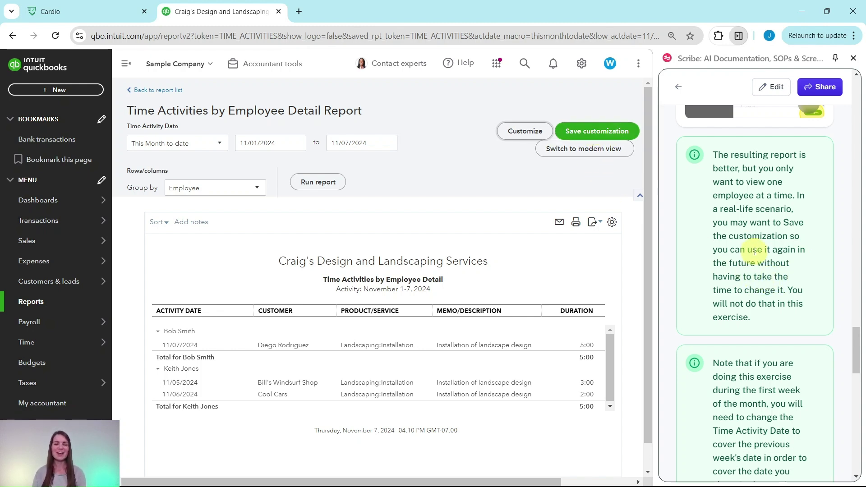
scroll(755, 252, down, 5)
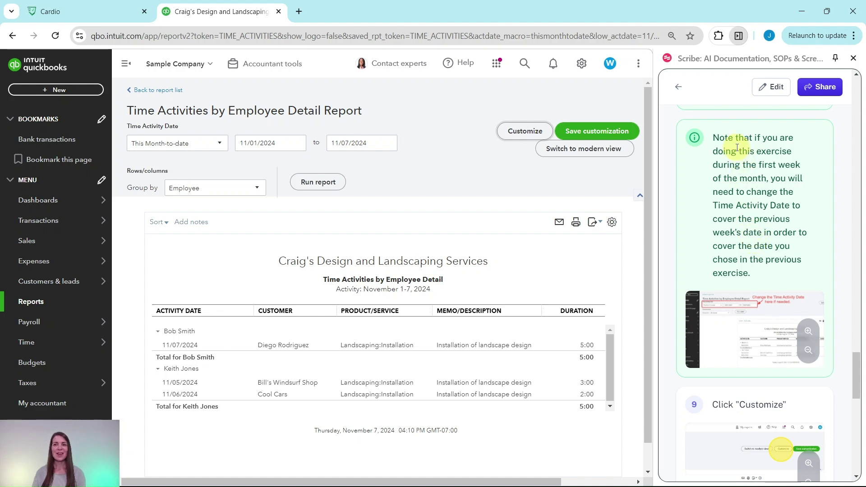
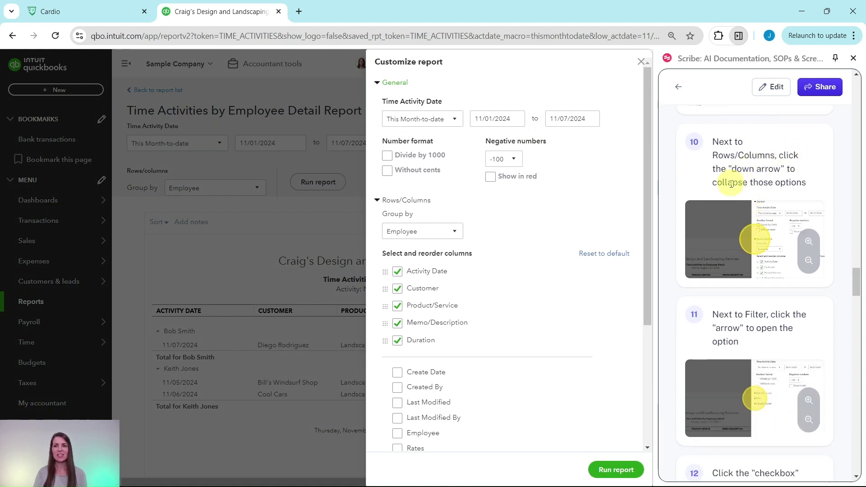
click(377, 201)
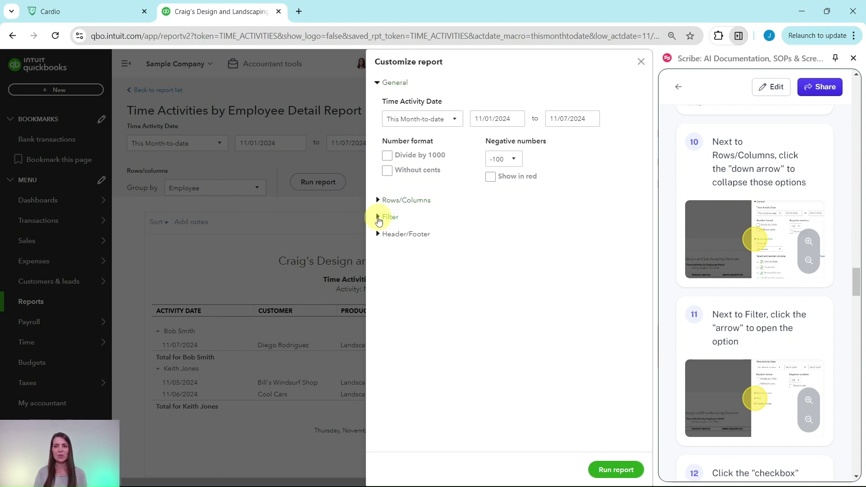
click(378, 218)
scroll(719, 293, down, 5)
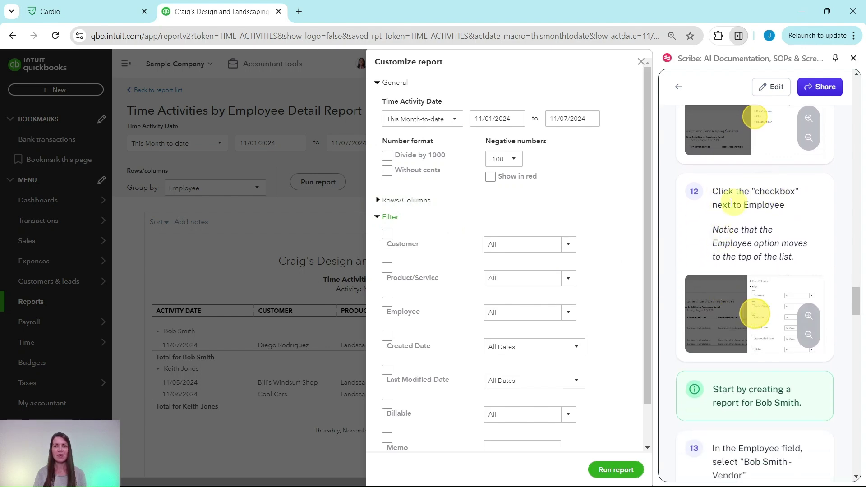
click(387, 303)
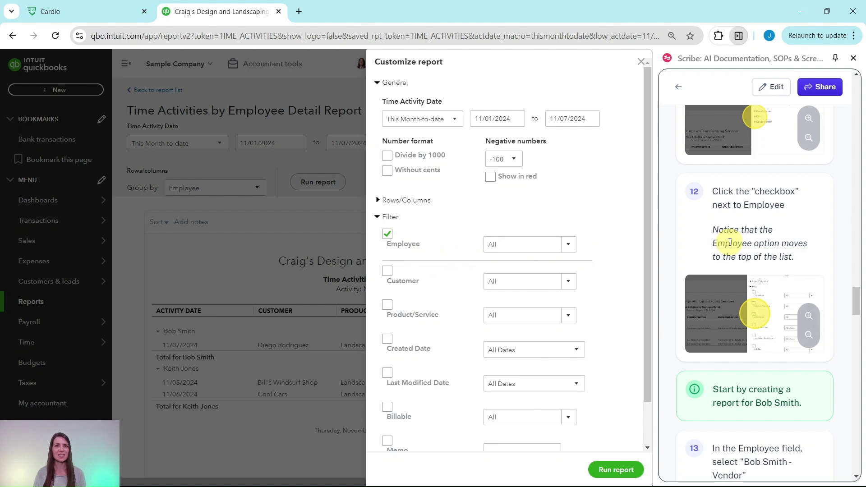
Step: Set the Employee filter to the first contractor, marked as Vendor, and run the report
scroll(725, 239, down, 5)
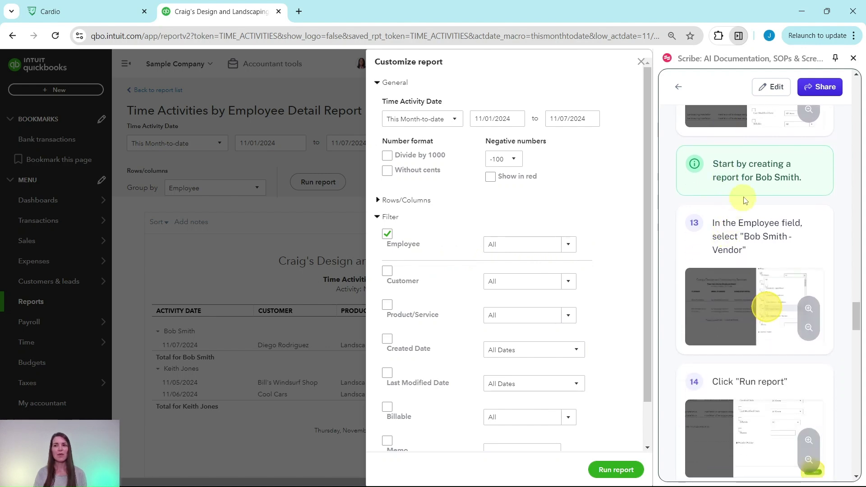
click(571, 249)
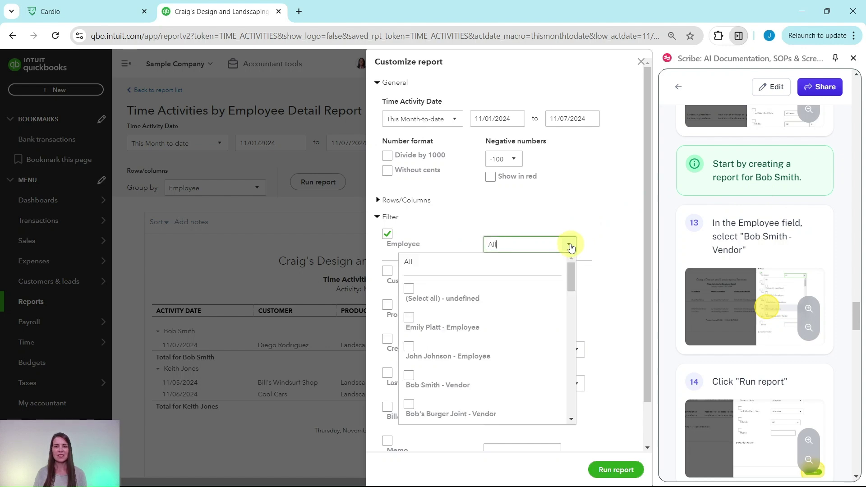
click(409, 377)
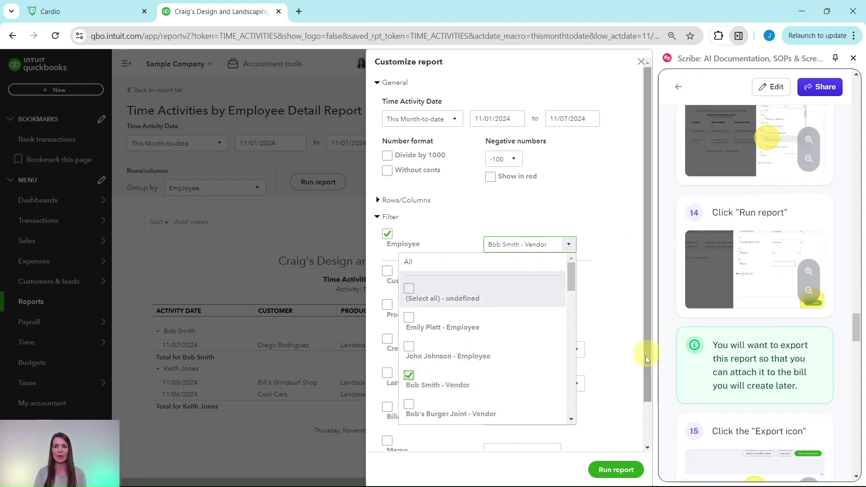
click(615, 470)
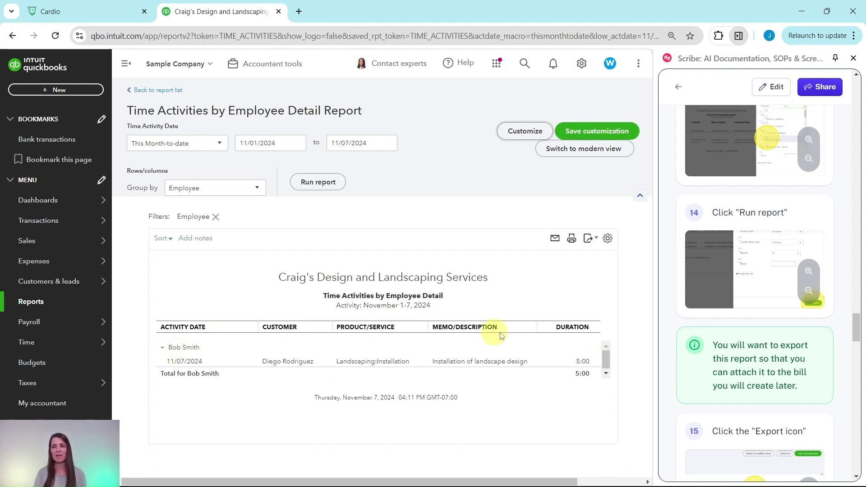
Step: Export the first contractor's time report to PDF, save the file and close the print preview
scroll(742, 312, down, 1)
scroll(741, 311, down, 1)
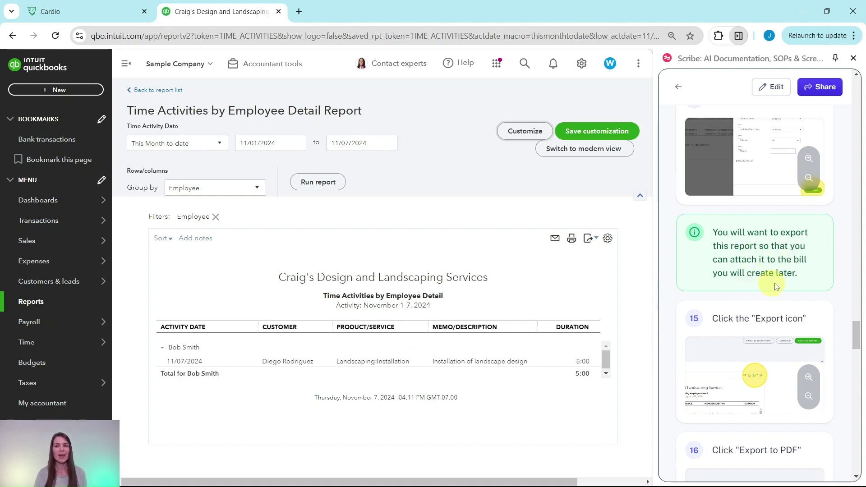
scroll(775, 287, down, 2)
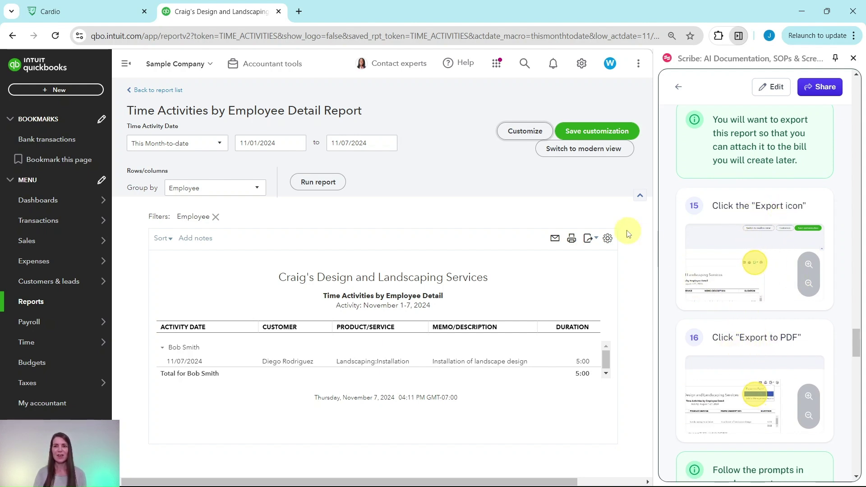
click(590, 240)
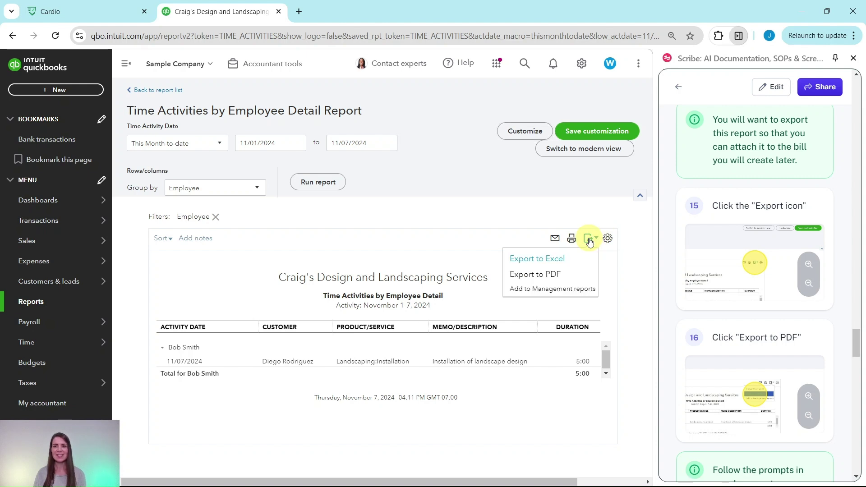
click(537, 276)
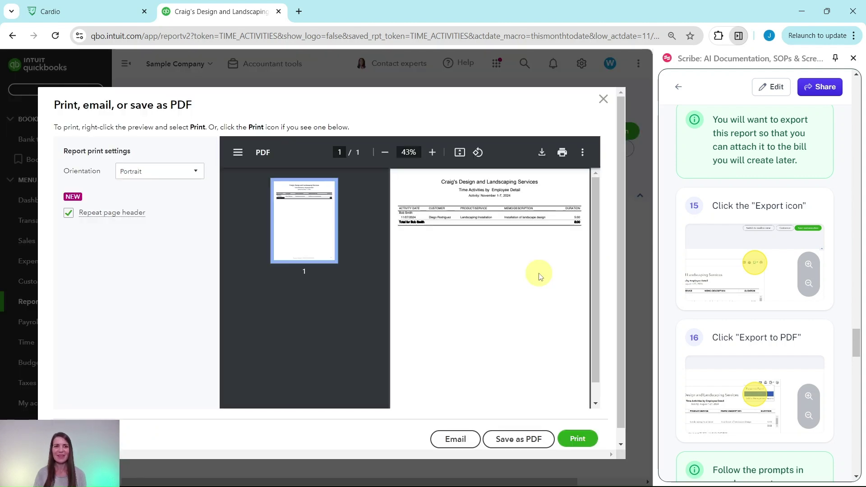
scroll(711, 271, down, 6)
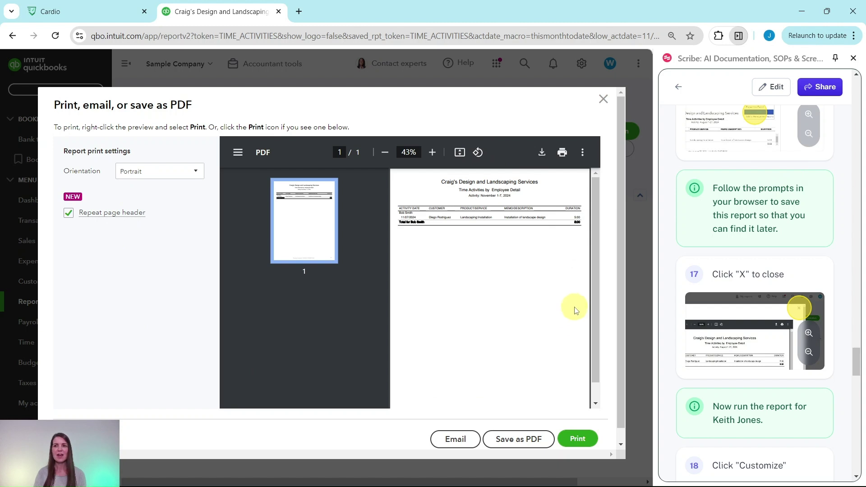
click(521, 444)
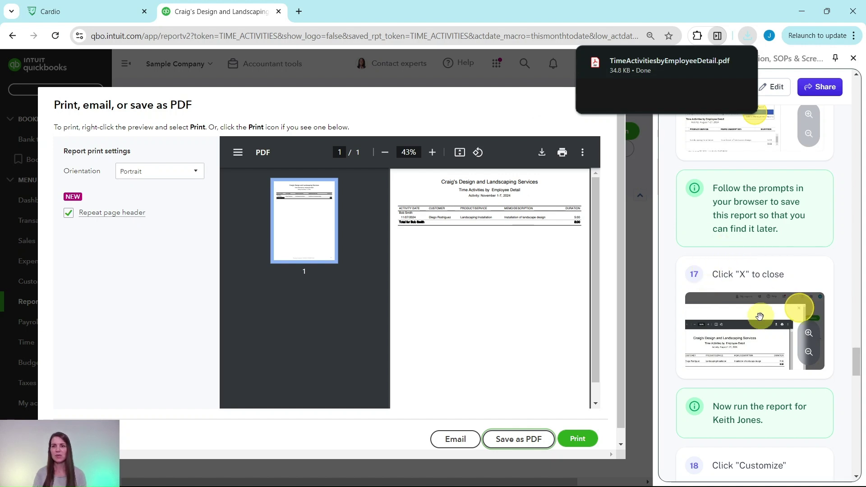
scroll(761, 320, down, 3)
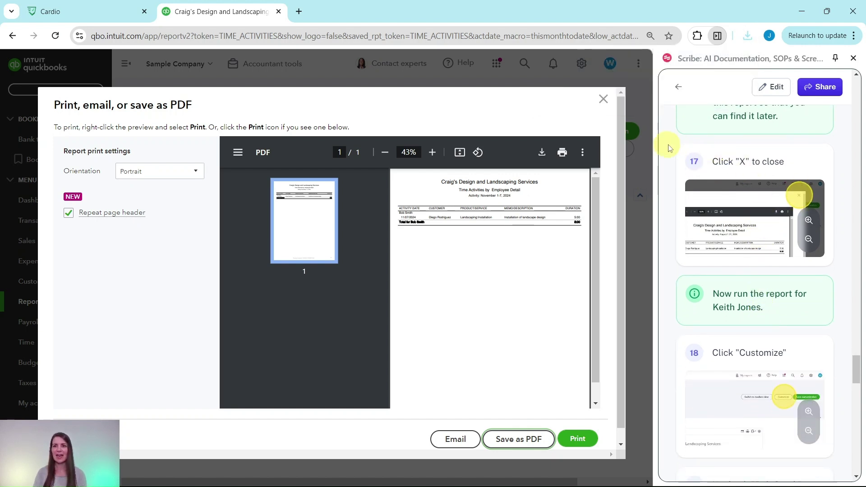
click(603, 99)
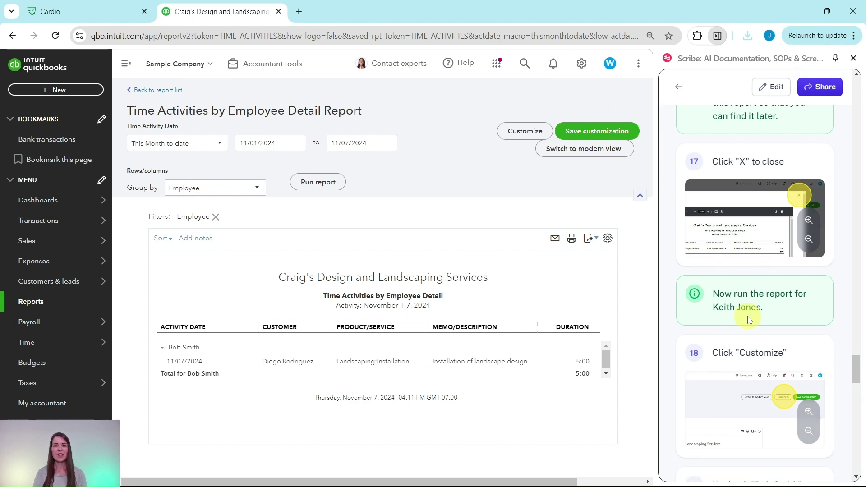
Step: Customize the report's Employee filter to deselect the first contractor and select the second contractor's vendor entry, and run it
scroll(751, 305, down, 3)
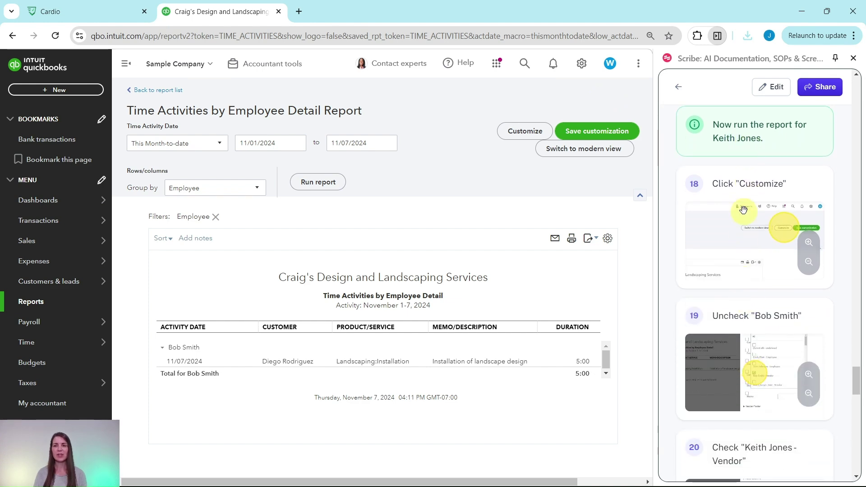
click(525, 131)
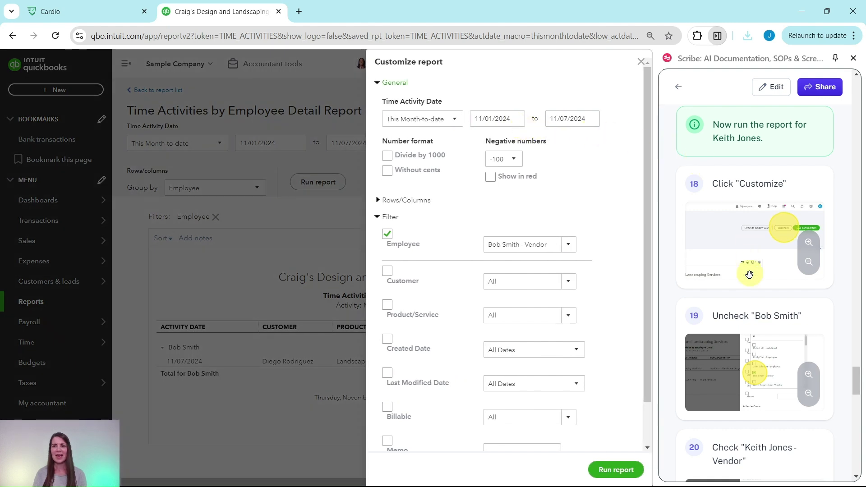
scroll(749, 278, down, 2)
scroll(749, 279, down, 2)
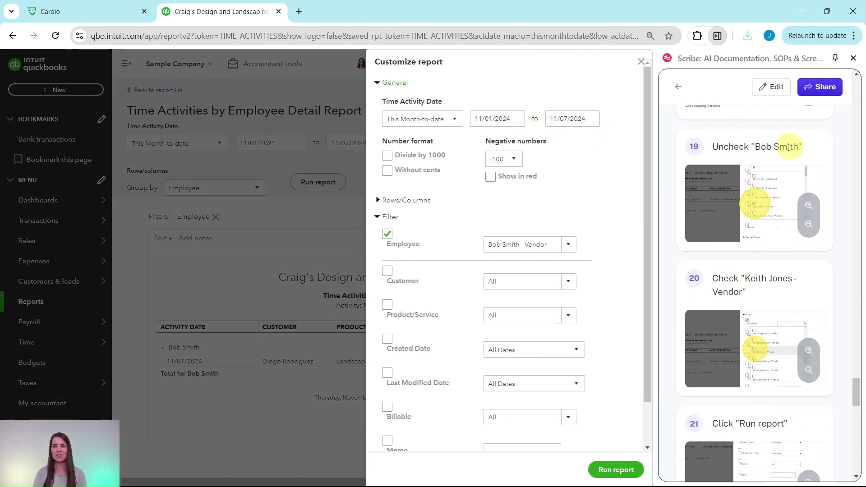
click(571, 248)
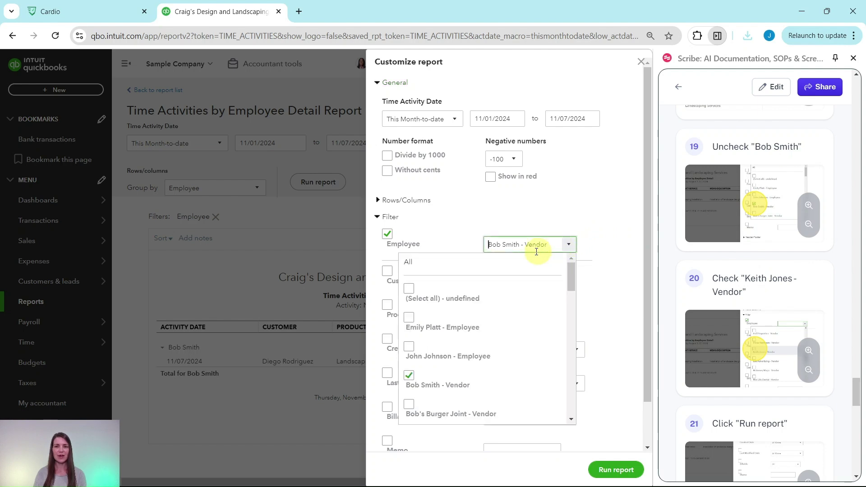
click(407, 378)
scroll(412, 376, down, 6)
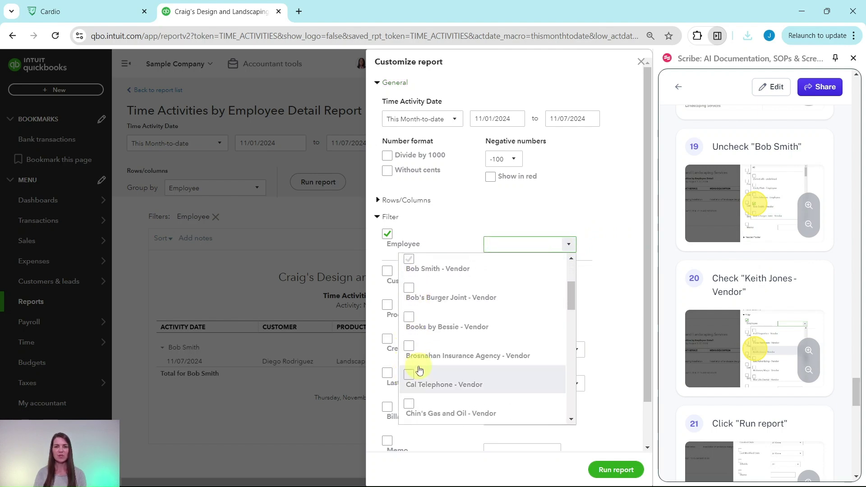
scroll(417, 361, down, 3)
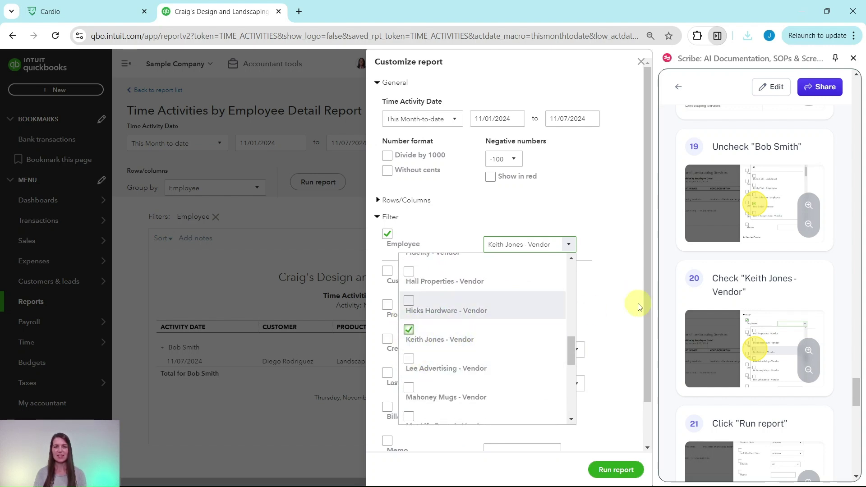
click(616, 470)
Step: Export the second contractor's time report to PDF, save the file and close the print preview
scroll(758, 310, down, 8)
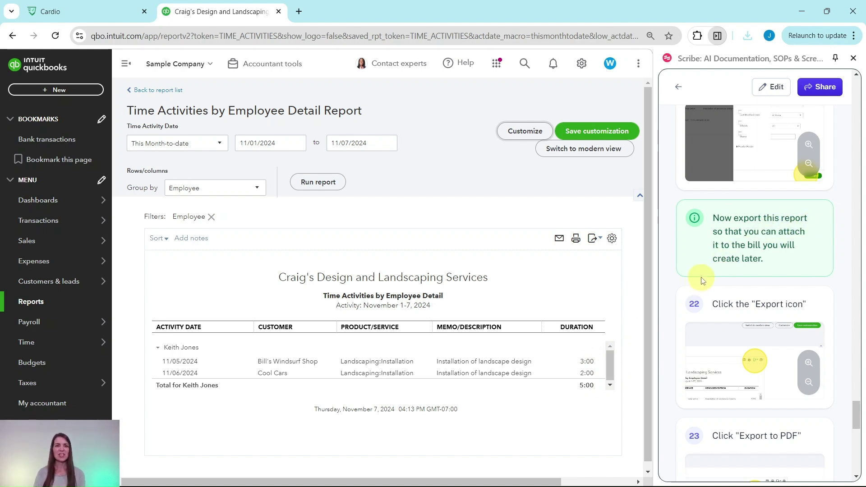
scroll(710, 256, down, 4)
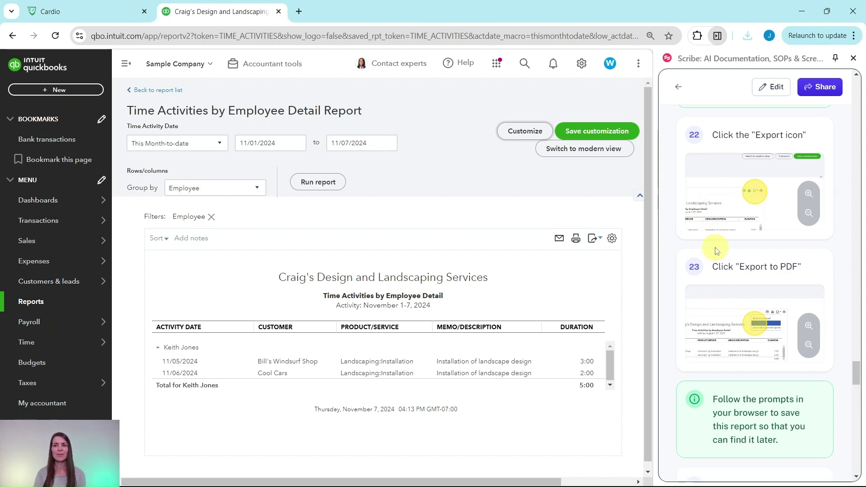
click(595, 242)
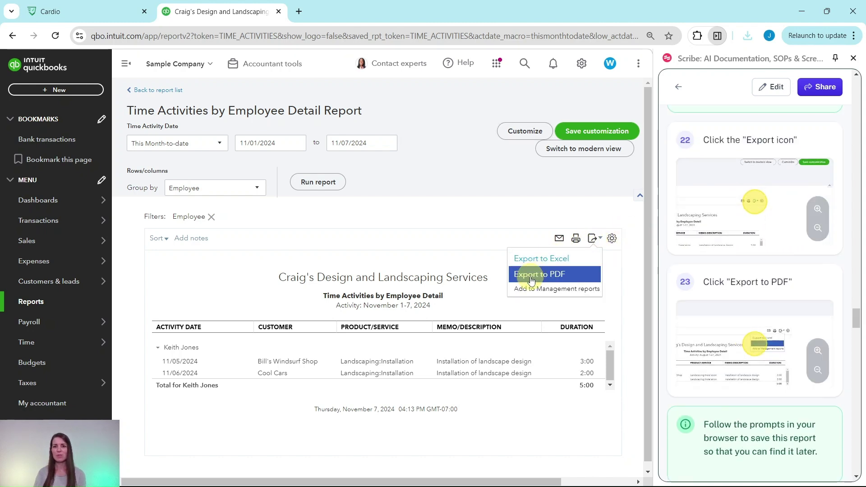
click(532, 280)
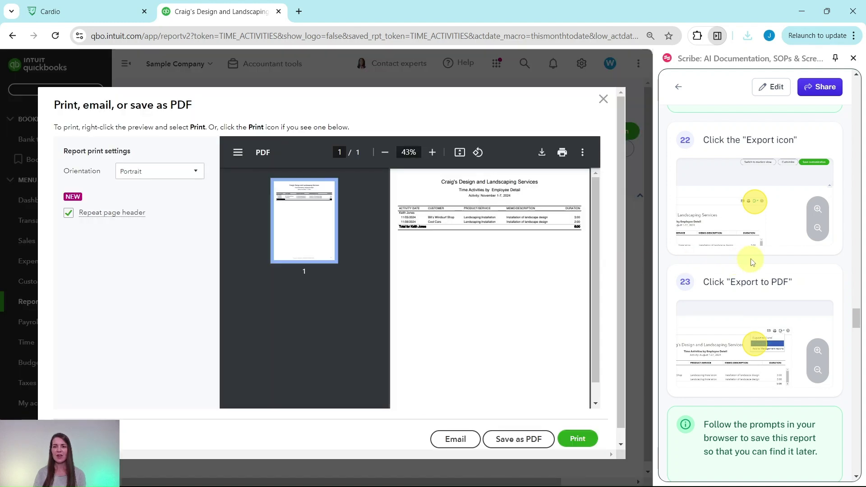
scroll(749, 251, down, 7)
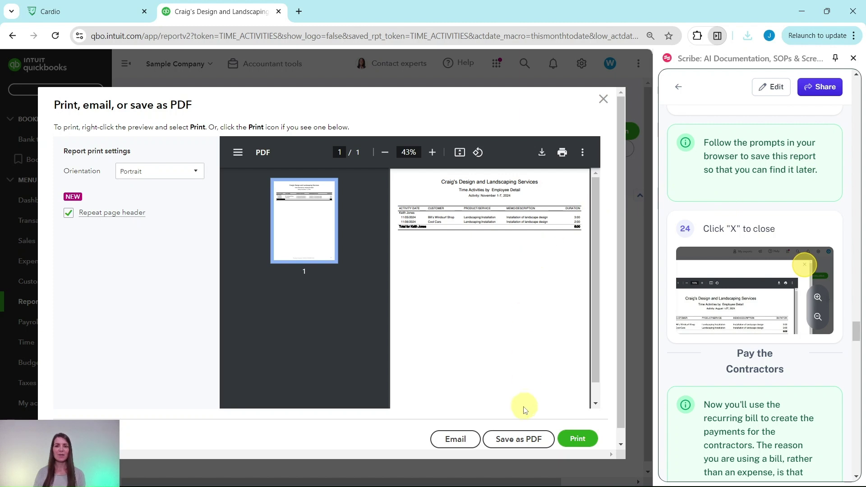
click(518, 443)
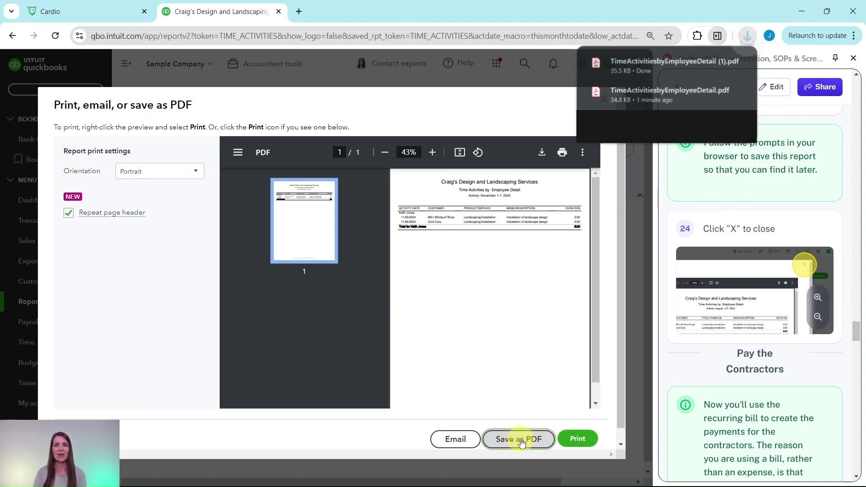
click(666, 247)
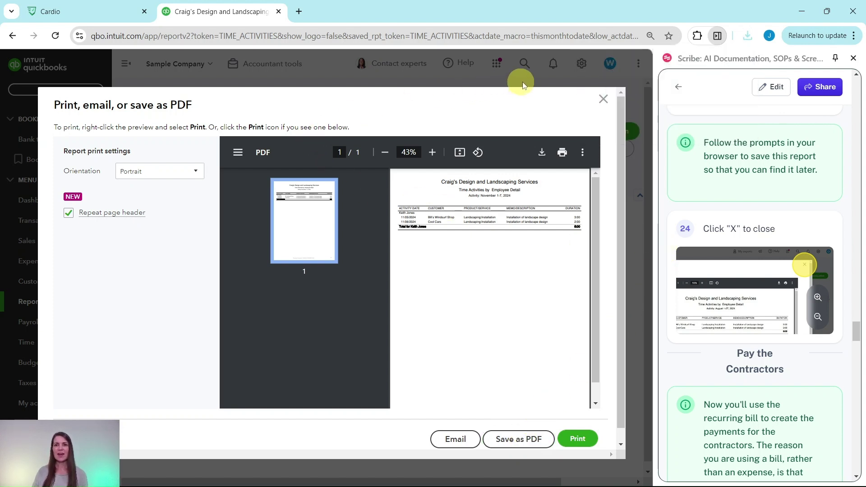
click(603, 101)
Step: Read the guide's Pay the Contractors section and open the Recurring Transactions list
scroll(751, 216, down, 5)
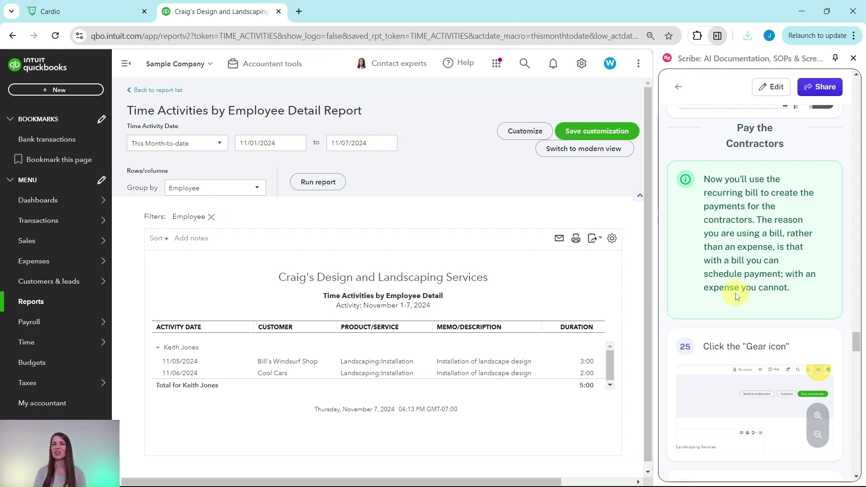
scroll(742, 296, down, 5)
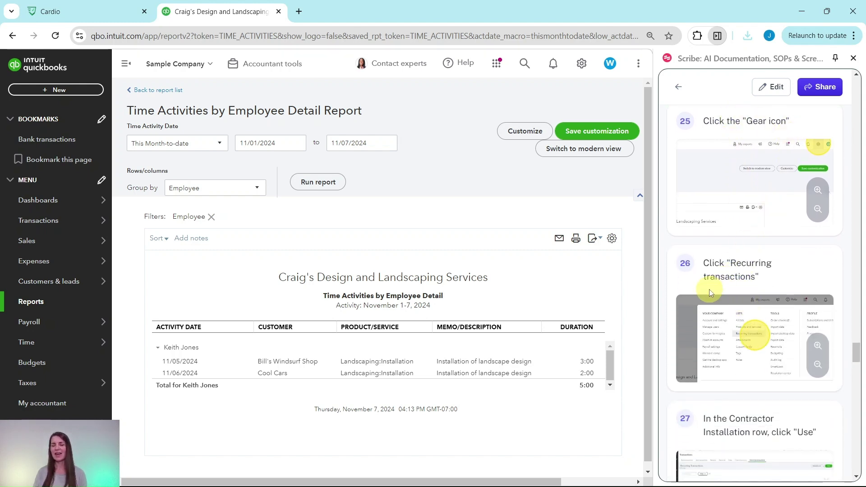
click(582, 67)
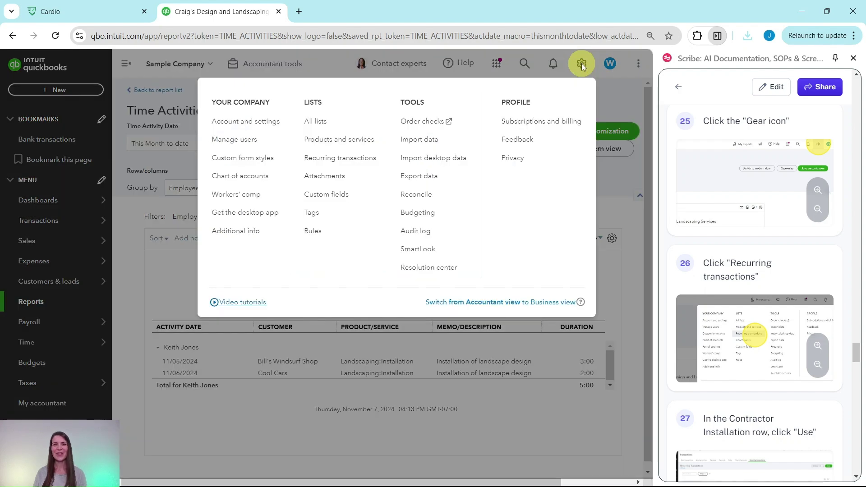
click(321, 159)
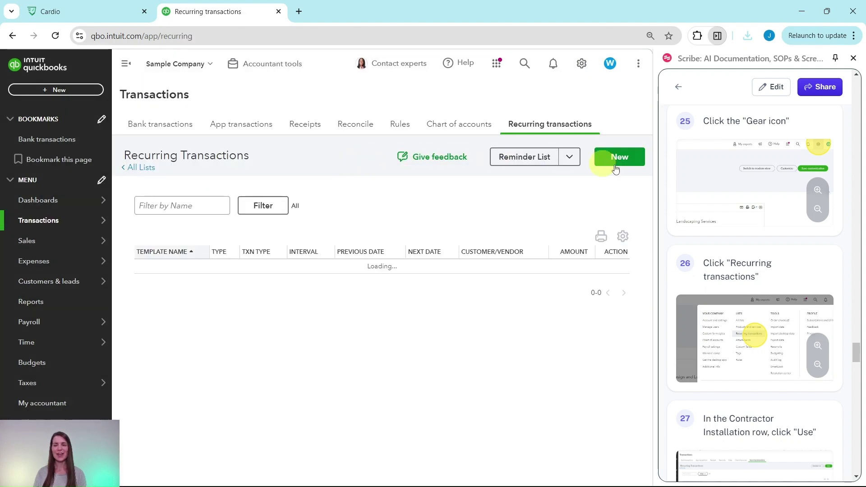
Step: Create a bill from the Contractor Installation template for the first contractor and set the Landscaping:Installation quantity to 5
scroll(705, 168, down, 5)
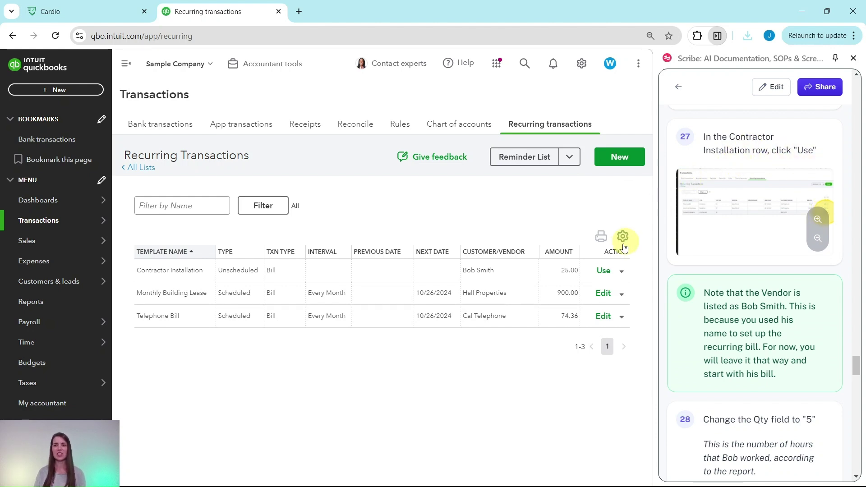
click(603, 271)
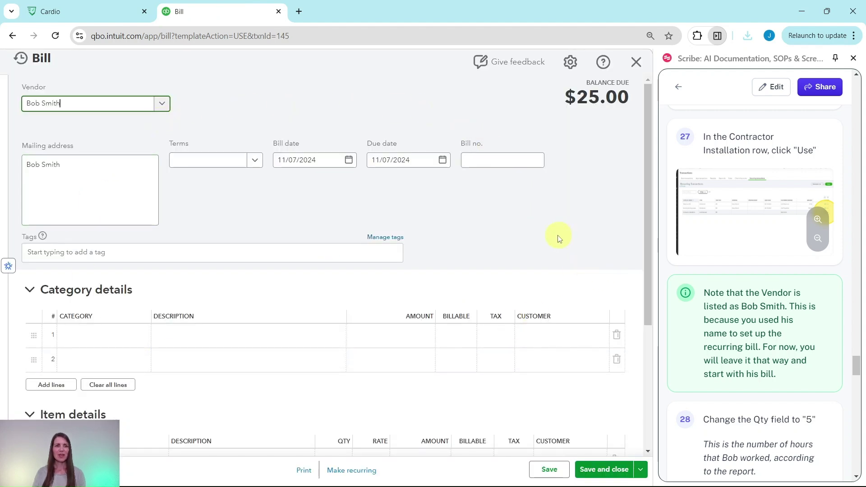
scroll(717, 250, down, 3)
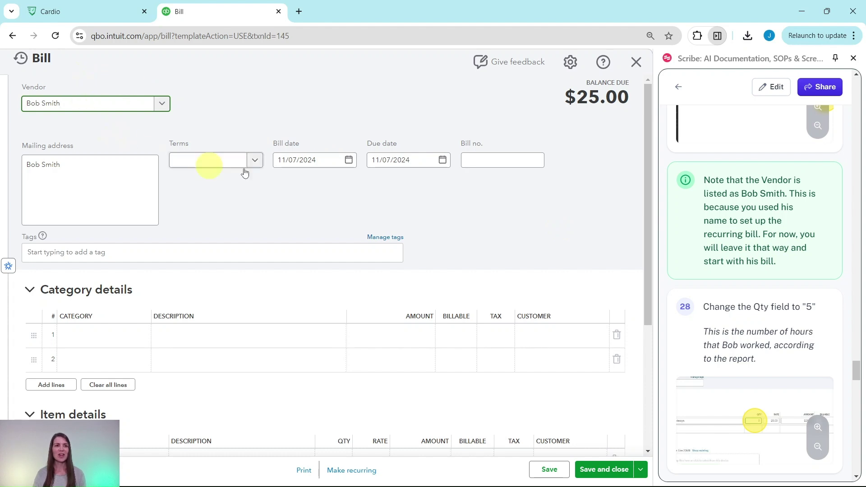
scroll(767, 209, down, 1)
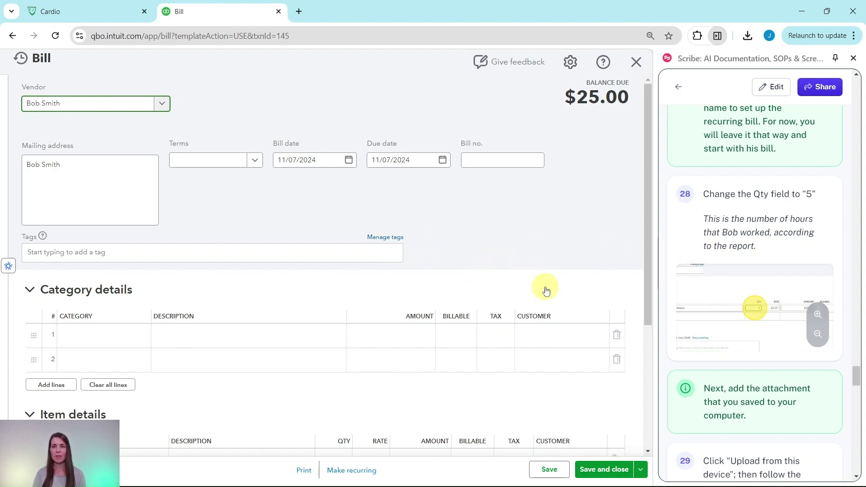
scroll(460, 272, down, 1)
scroll(458, 270, down, 4)
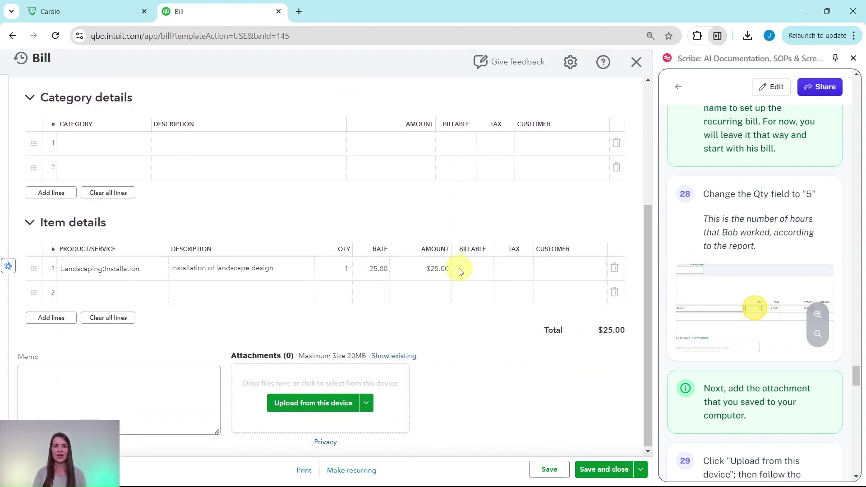
click(346, 268)
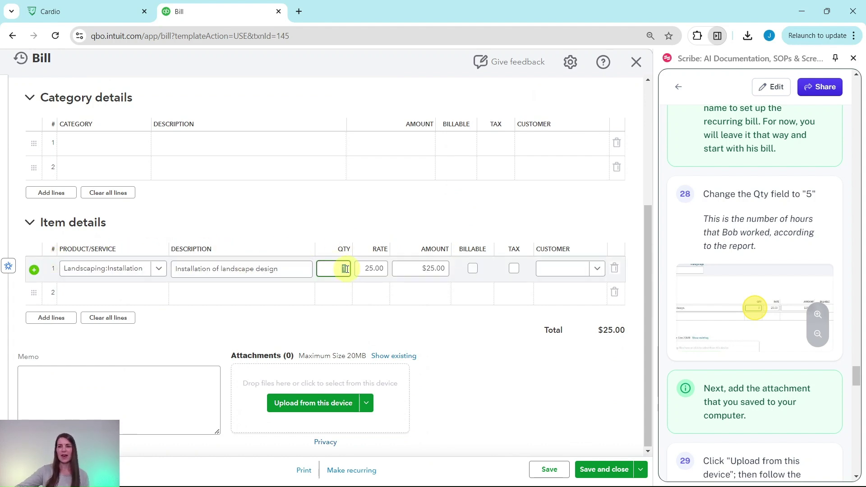
key(Tab)
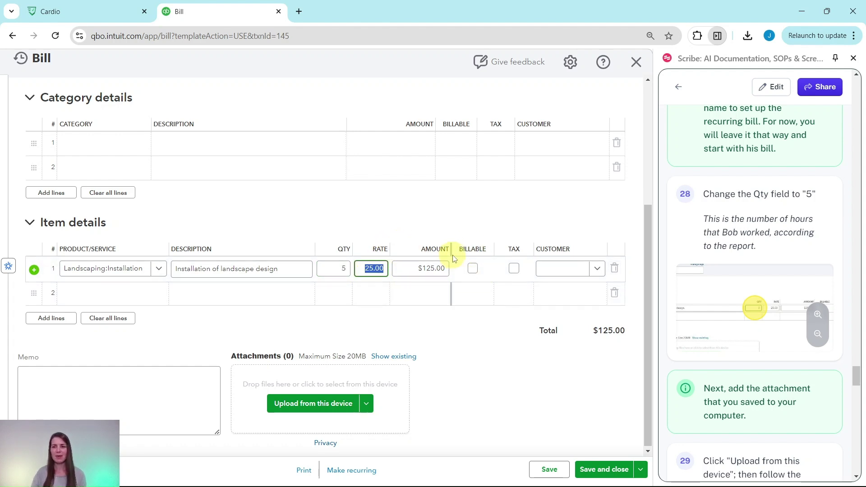
Step: Try to attach the TimeActivitiesbyEmployeeDetail PDF from Downloads to the first contractor's bill and dismiss the upload notice
scroll(744, 283, down, 5)
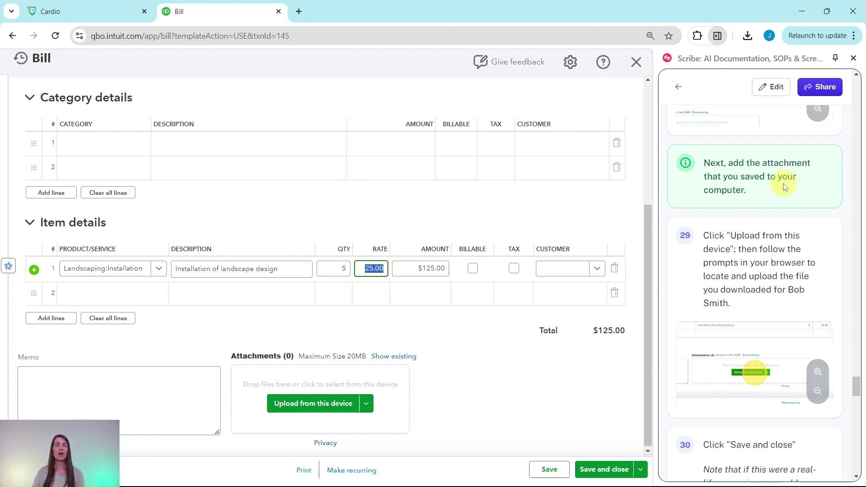
scroll(785, 187, down, 2)
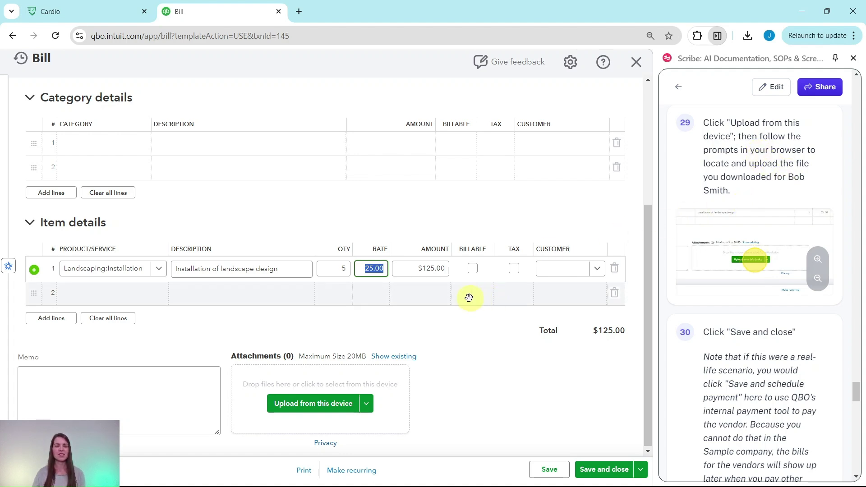
click(314, 407)
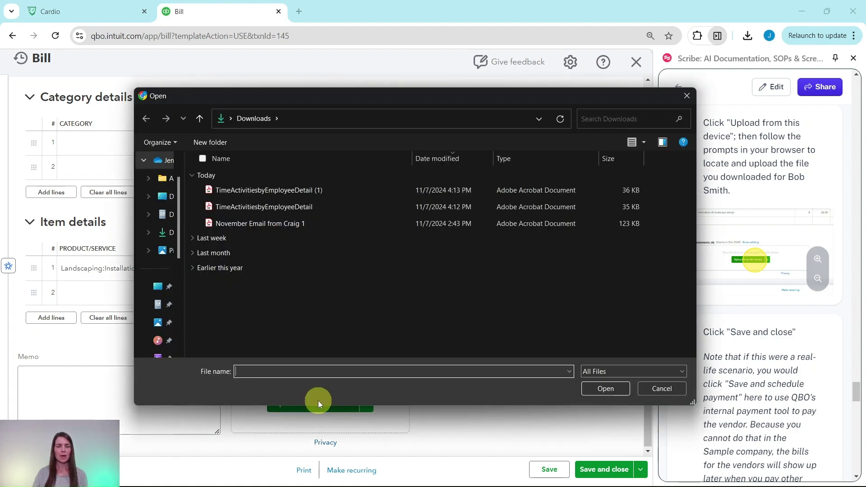
click(267, 209)
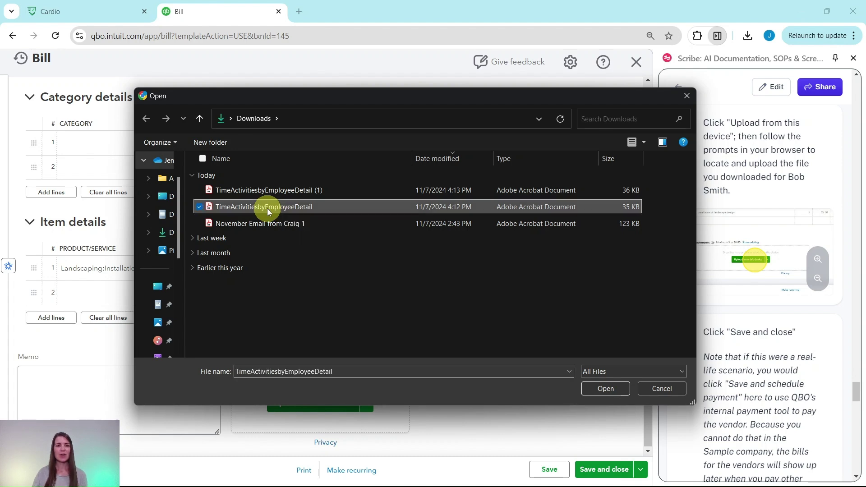
click(602, 387)
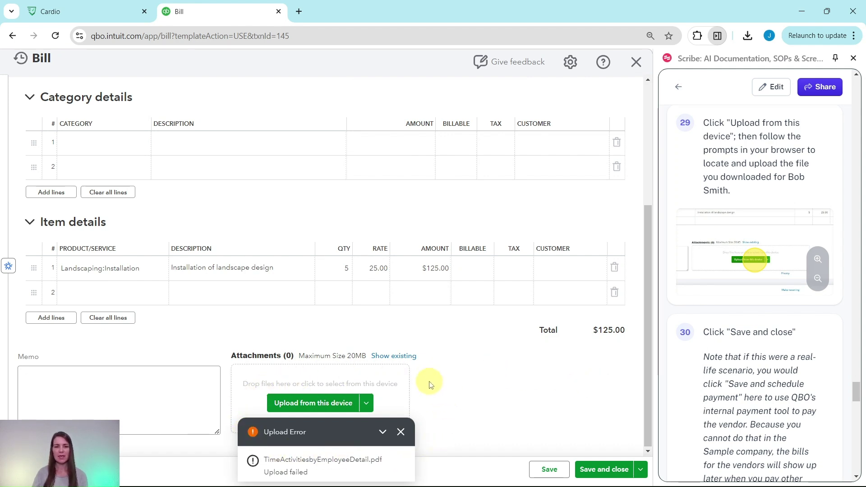
click(401, 432)
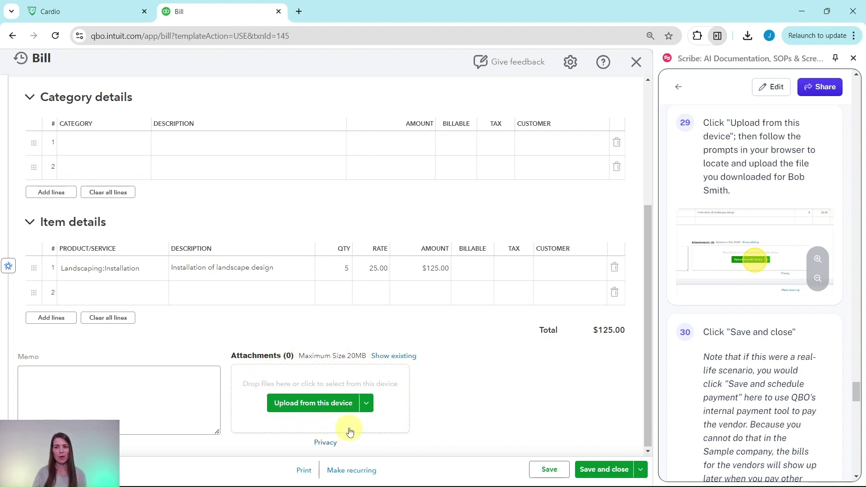
Step: Read the guide's note on scheduling payment, and save and close the first contractor's bill
scroll(742, 329, down, 1)
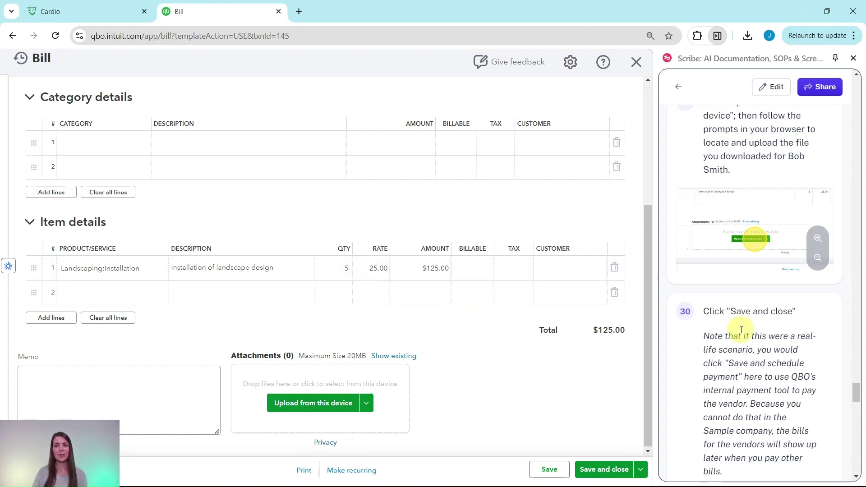
scroll(741, 330, down, 3)
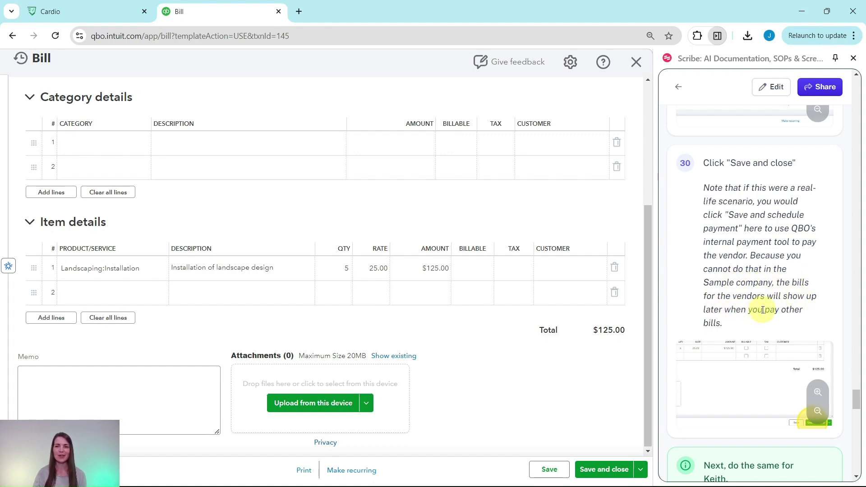
scroll(762, 310, down, 1)
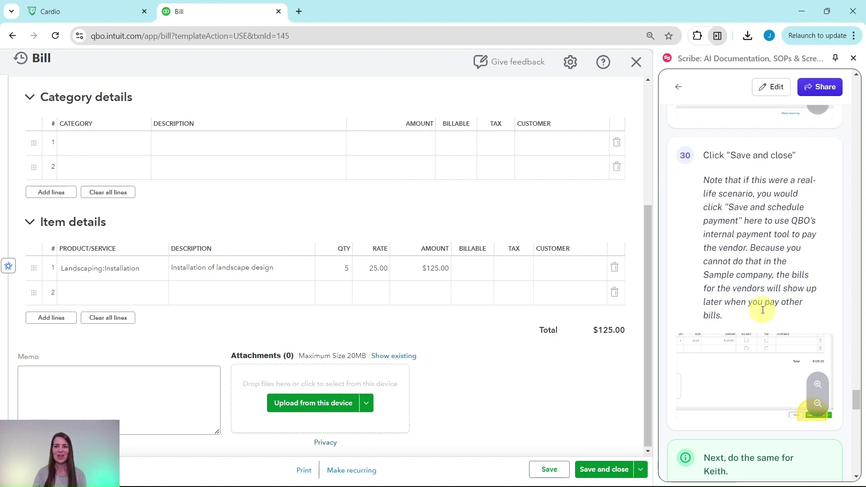
click(604, 472)
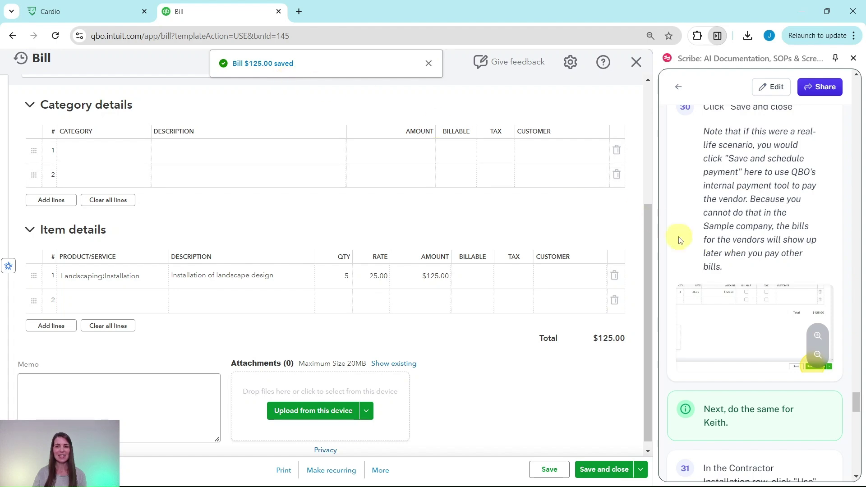
Step: Create another bill from the Contractor Installation template and change its vendor to the second contractor
scroll(722, 250, down, 3)
scroll(722, 250, down, 2)
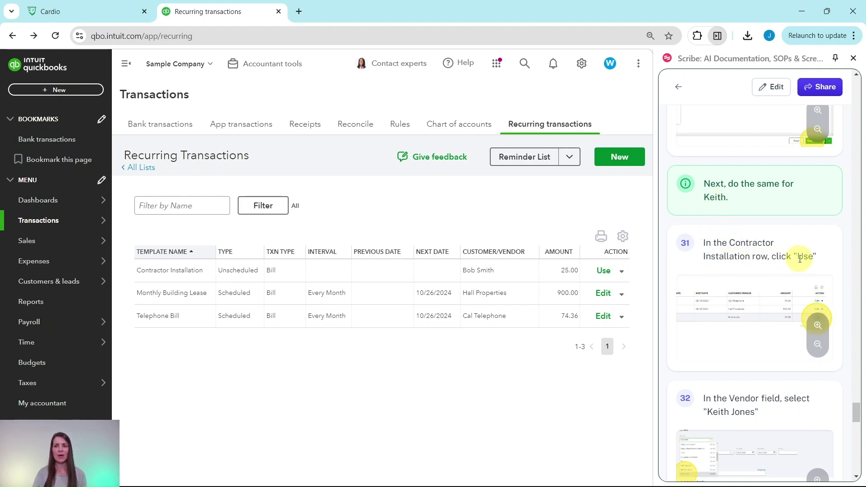
click(603, 272)
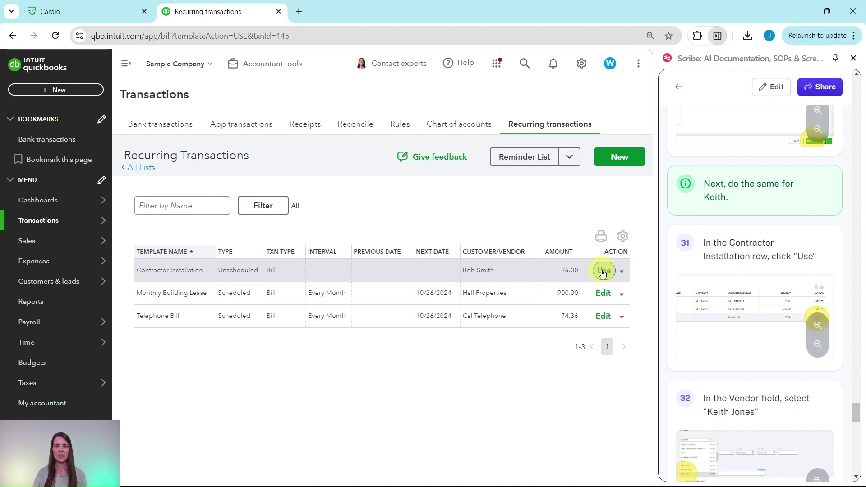
scroll(740, 265, down, 2)
scroll(752, 263, down, 4)
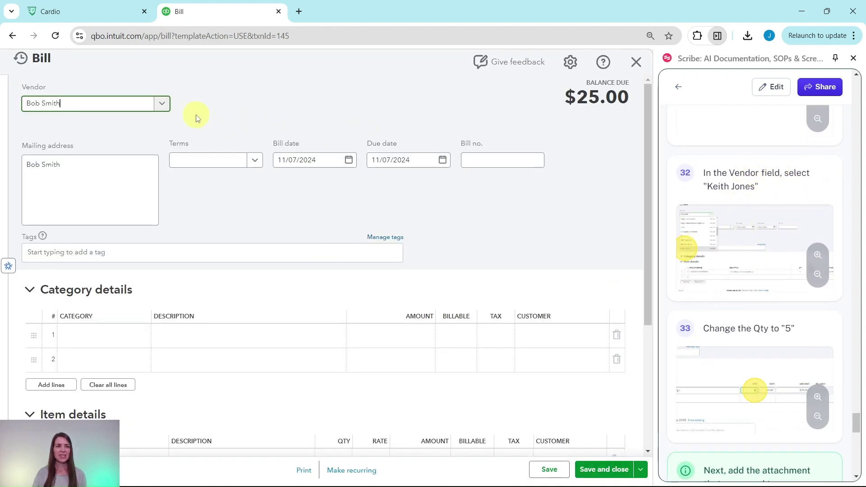
click(160, 105)
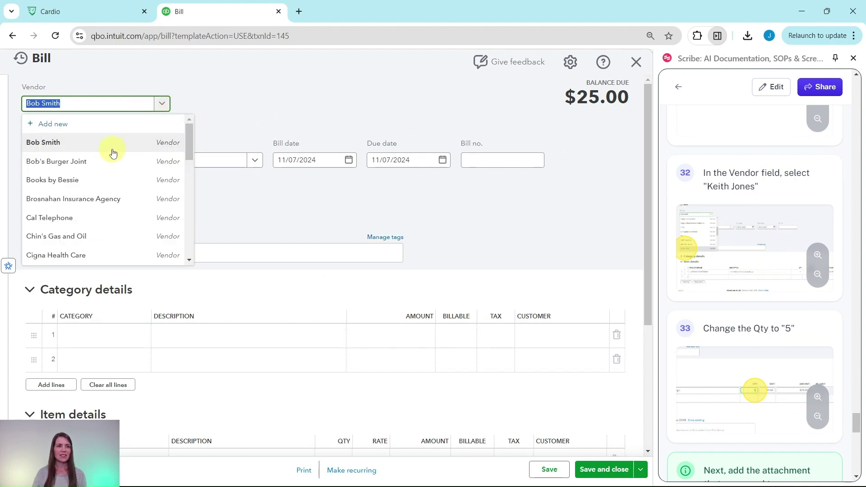
scroll(107, 176, down, 1)
scroll(107, 175, down, 3)
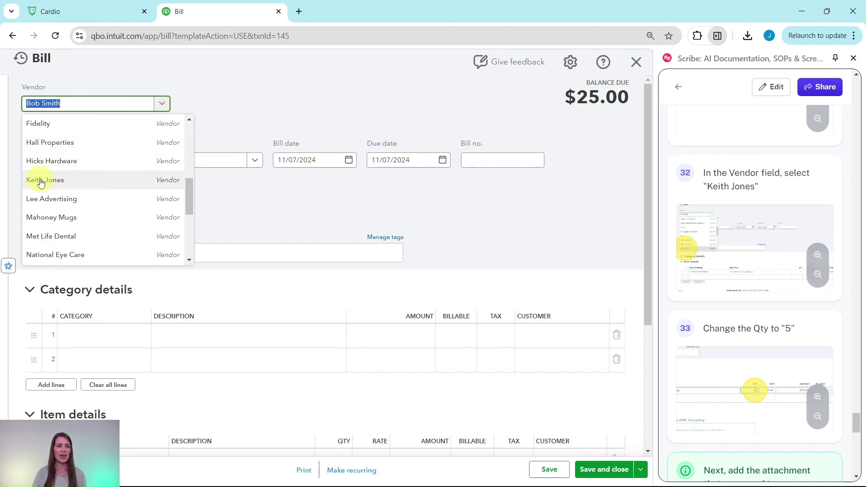
click(38, 181)
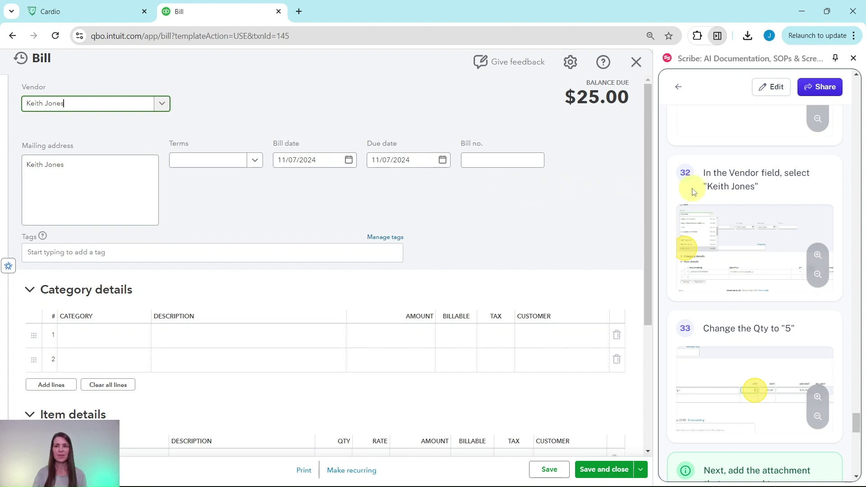
Step: Set the Landscaping:Installation quantity on the second contractor's bill to 5
scroll(743, 193, down, 1)
scroll(743, 193, down, 2)
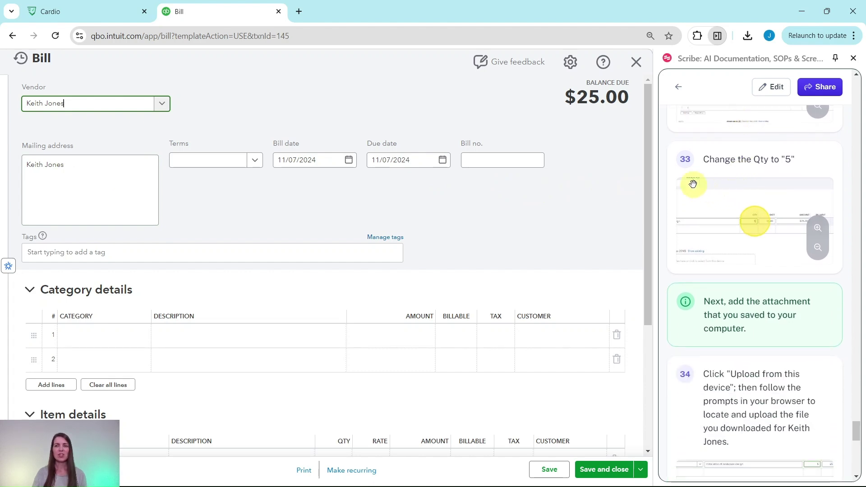
scroll(310, 216, down, 4)
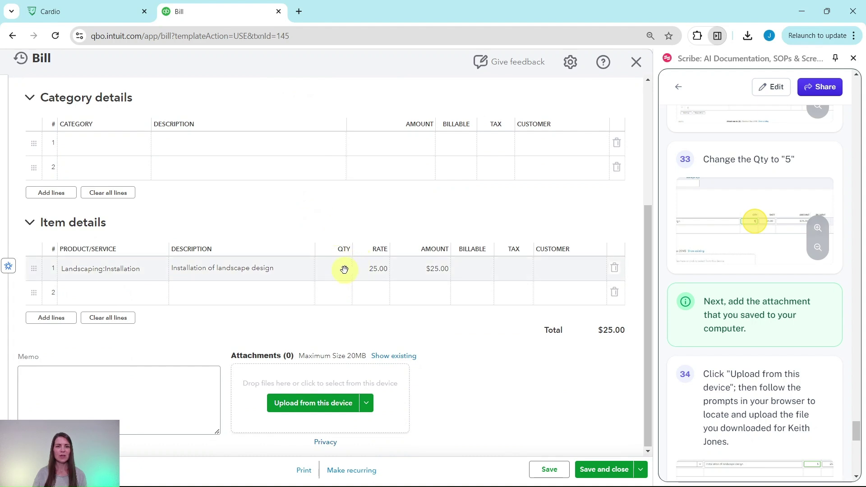
click(344, 269)
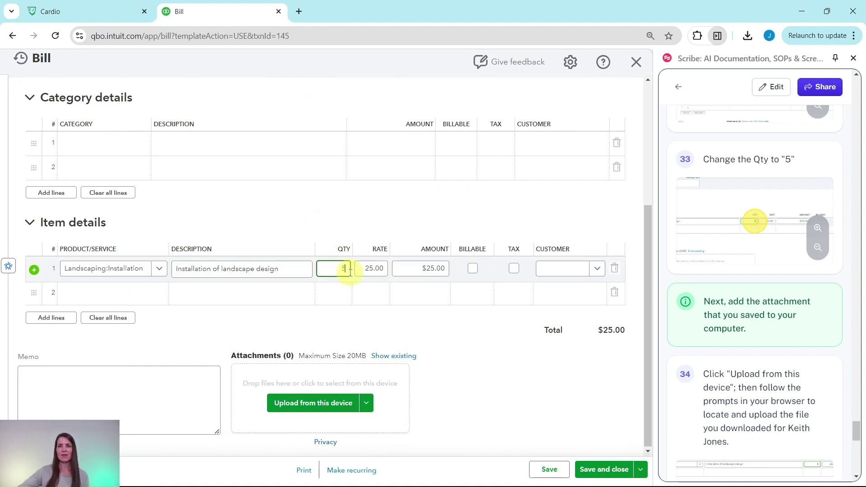
text(5)
click(370, 269)
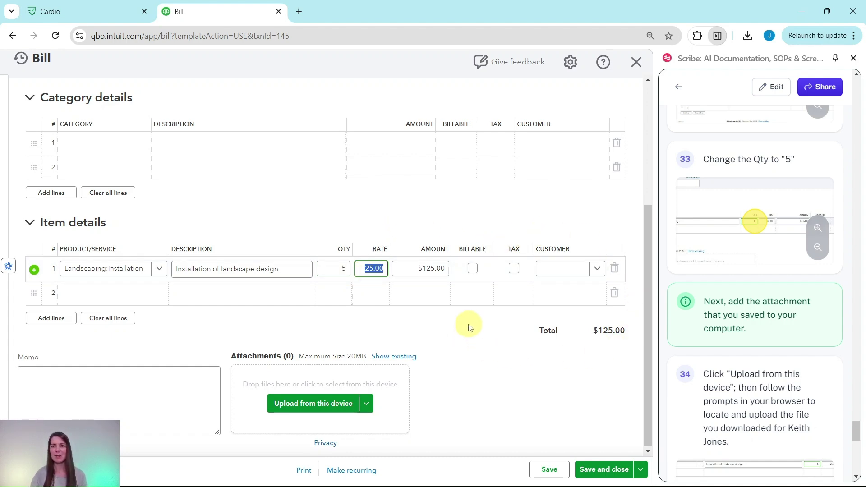
Step: Try to attach the TimeActivitiesbyEmployeeDetail (1) PDF from Downloads to the second contractor's bill and dismiss the upload notice
scroll(785, 281, down, 3)
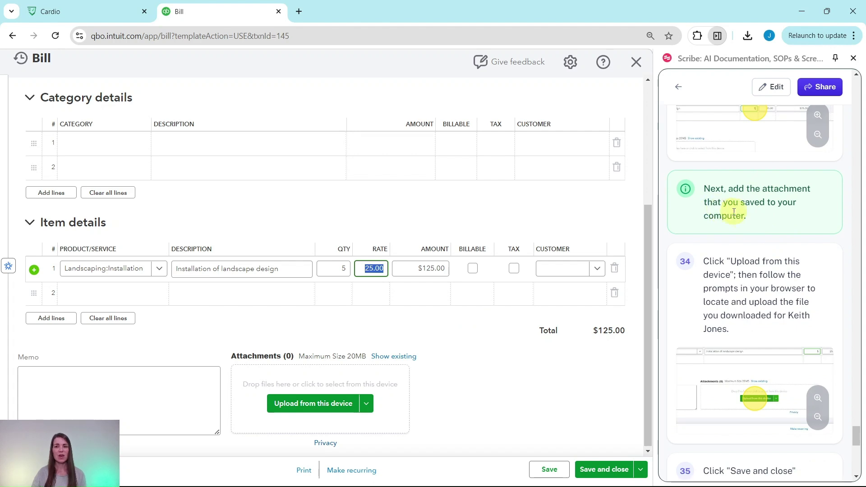
scroll(763, 225, down, 1)
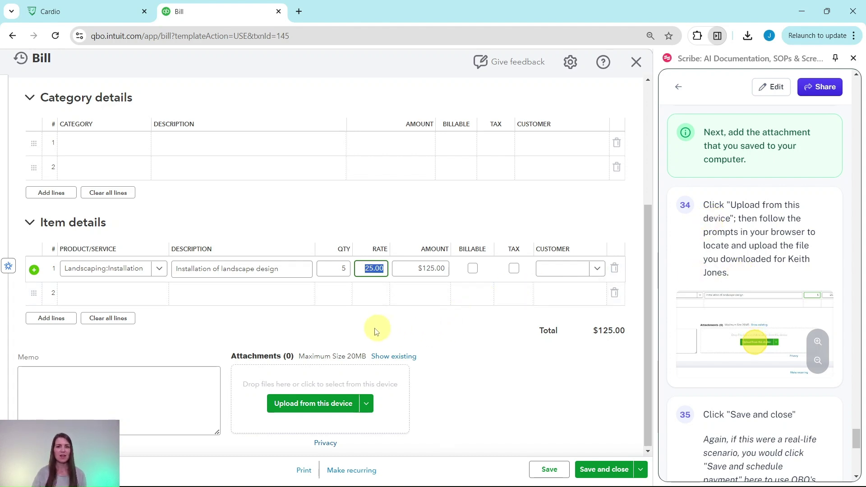
click(321, 406)
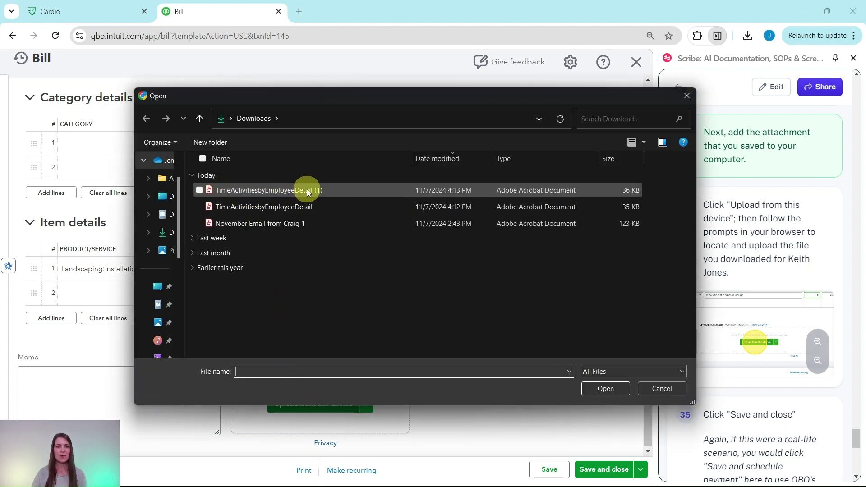
click(247, 189)
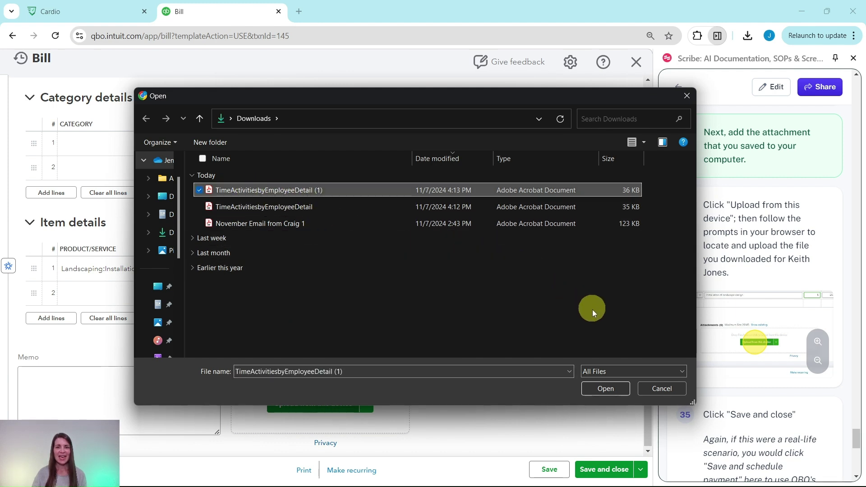
click(600, 388)
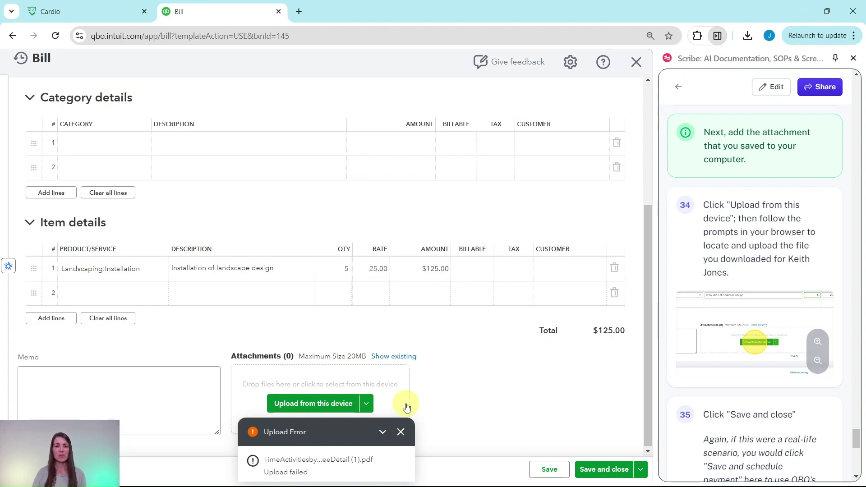
click(401, 433)
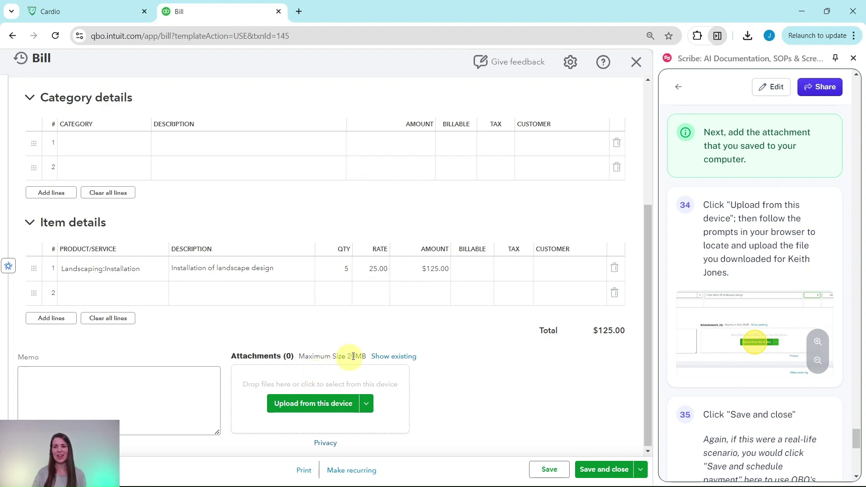
Step: Save and close the second contractor's bill and read the guide's closing notes
scroll(735, 387, down, 5)
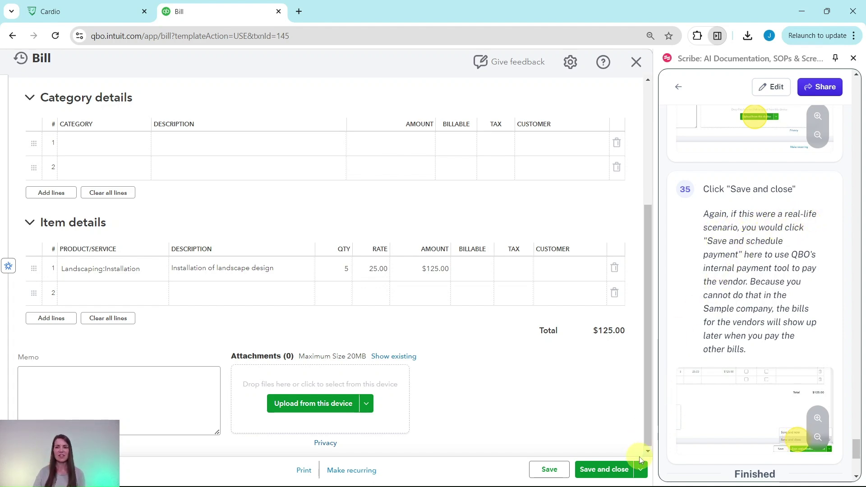
click(641, 470)
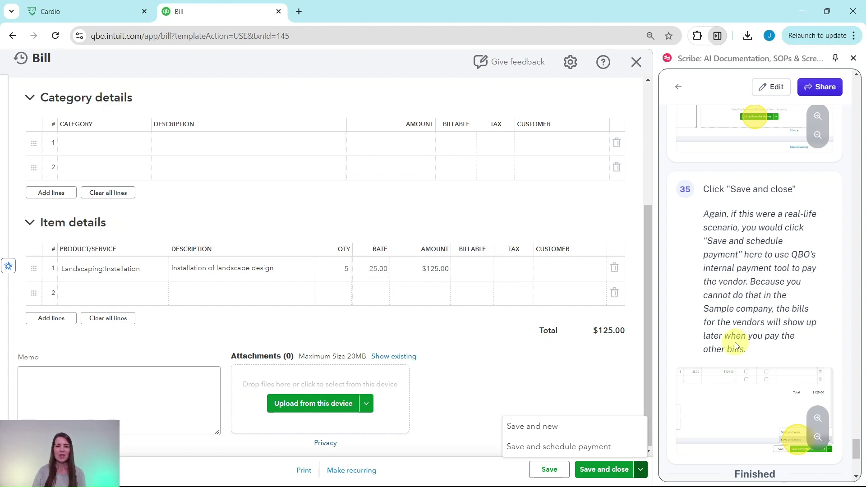
click(605, 470)
scroll(743, 346, down, 2)
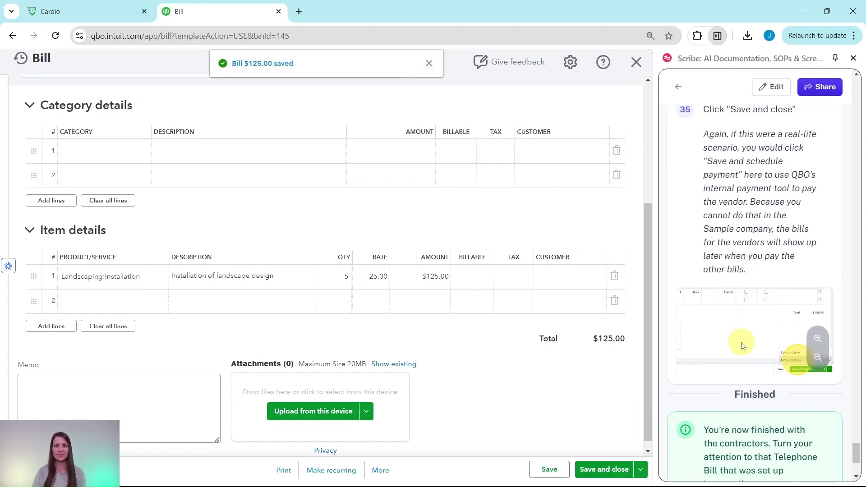
scroll(743, 346, down, 3)
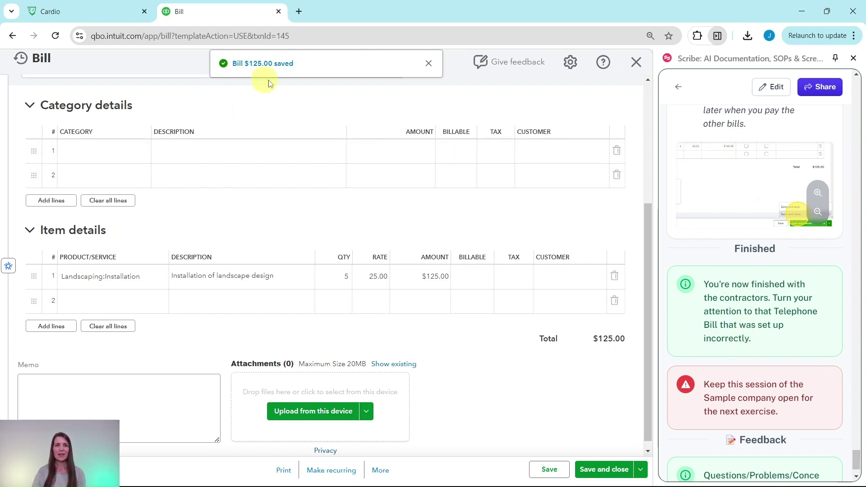